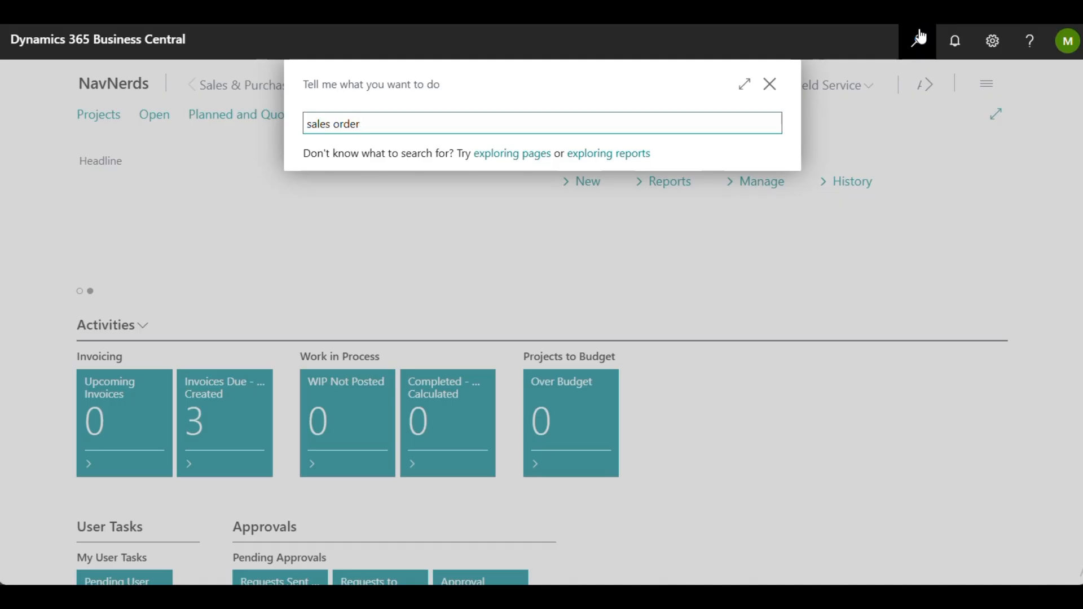
Step: Create a new sales order from the Sales Orders list, numbering it from the S-ORD-1 number series
{"action": "left_click", "coordinate": [354, 185]}
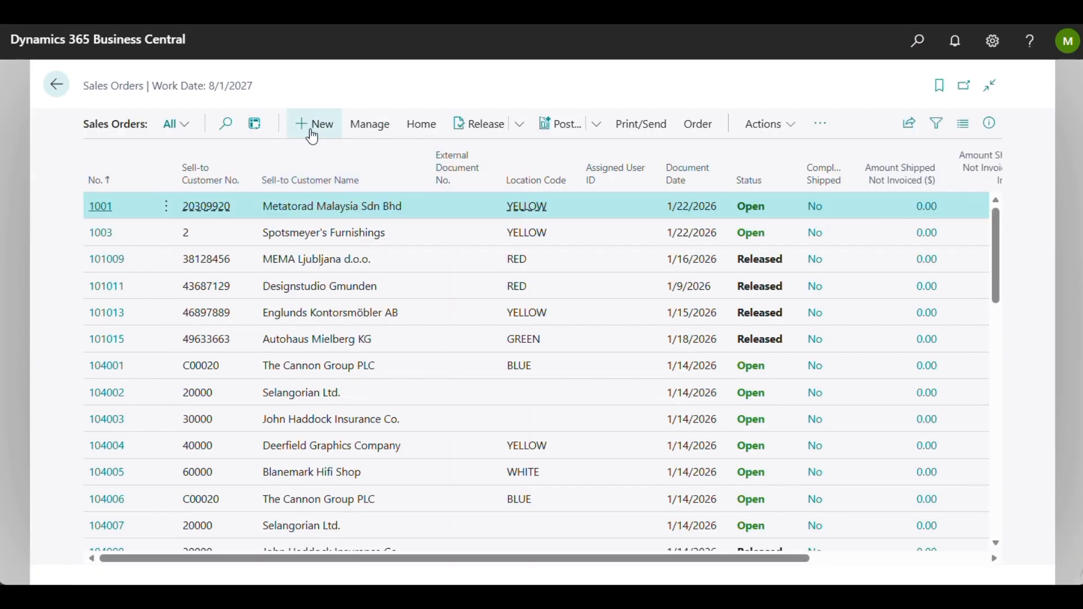
{"action": "left_click", "coordinate": [310, 129]}
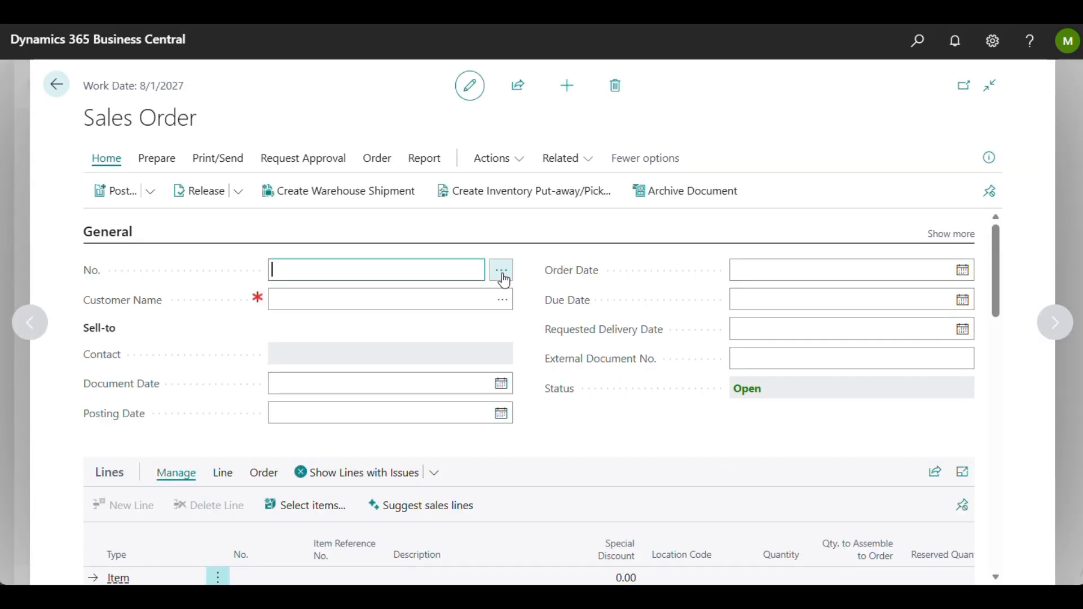
{"action": "left_click", "coordinate": [503, 273]}
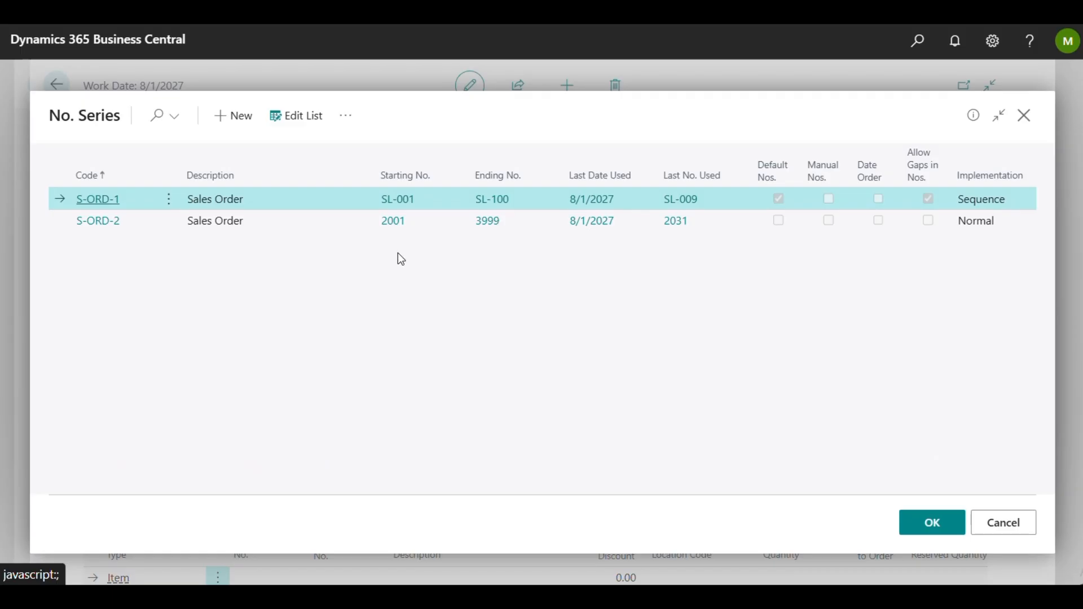
{"action": "left_click", "coordinate": [933, 524]}
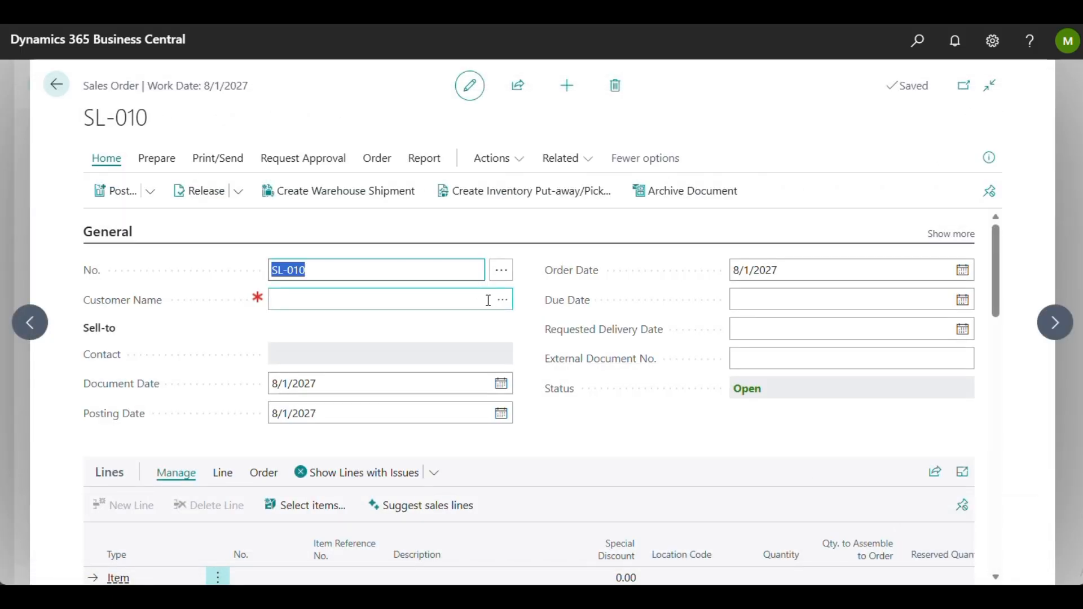
Step: Set Somadis as the sales order's customer by choosing it from the customer list
{"action": "left_click", "coordinate": [502, 300]}
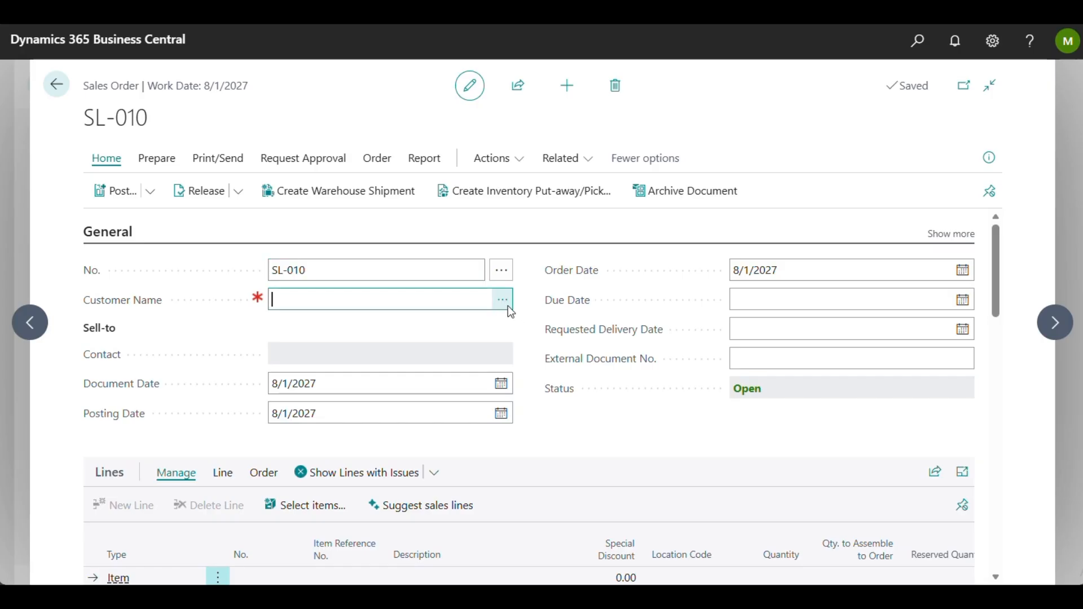
{"action": "scroll", "coordinate": [424, 339], "scroll_direction": "down", "scroll_amount": 5}
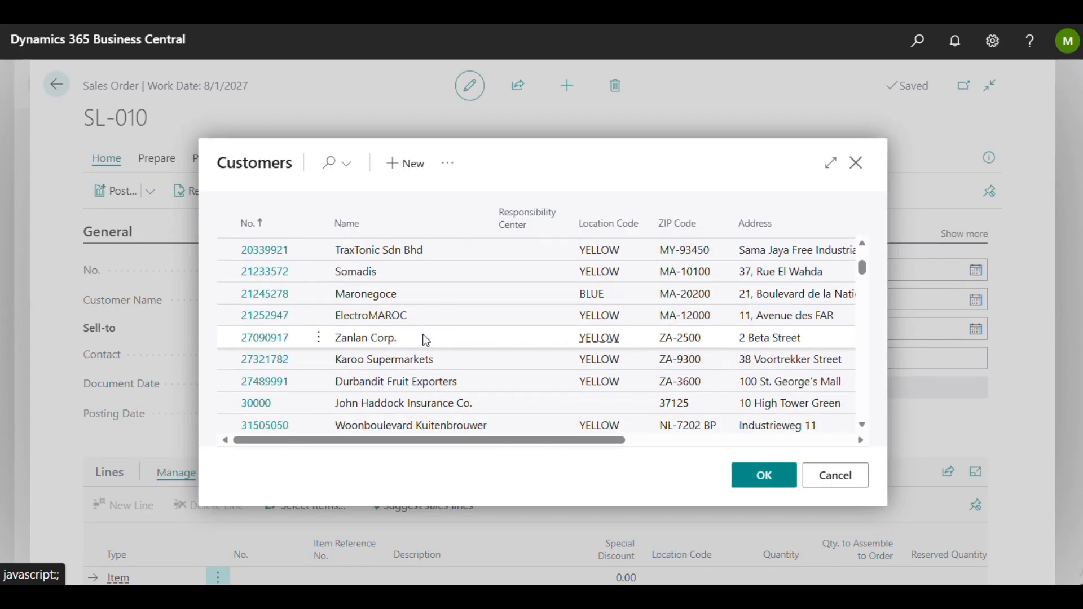
{"action": "left_click", "coordinate": [397, 259]}
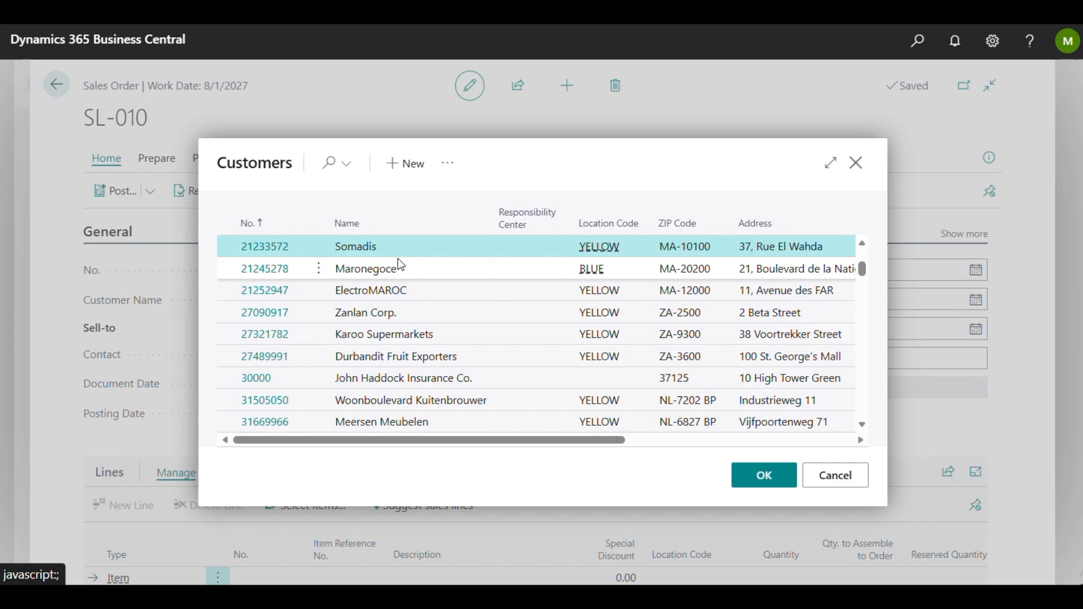
{"action": "left_click", "coordinate": [745, 478]}
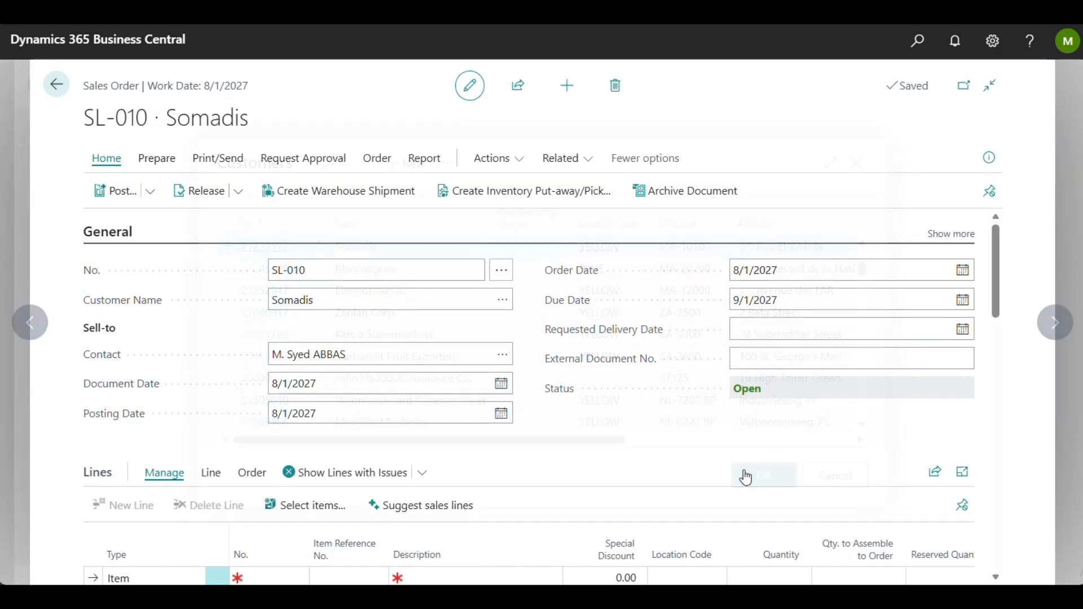
Step: Add item 1000 Bicycle to the first sales line and acknowledge the message
{"action": "scroll", "coordinate": [745, 476], "scroll_direction": "down", "scroll_amount": 3}
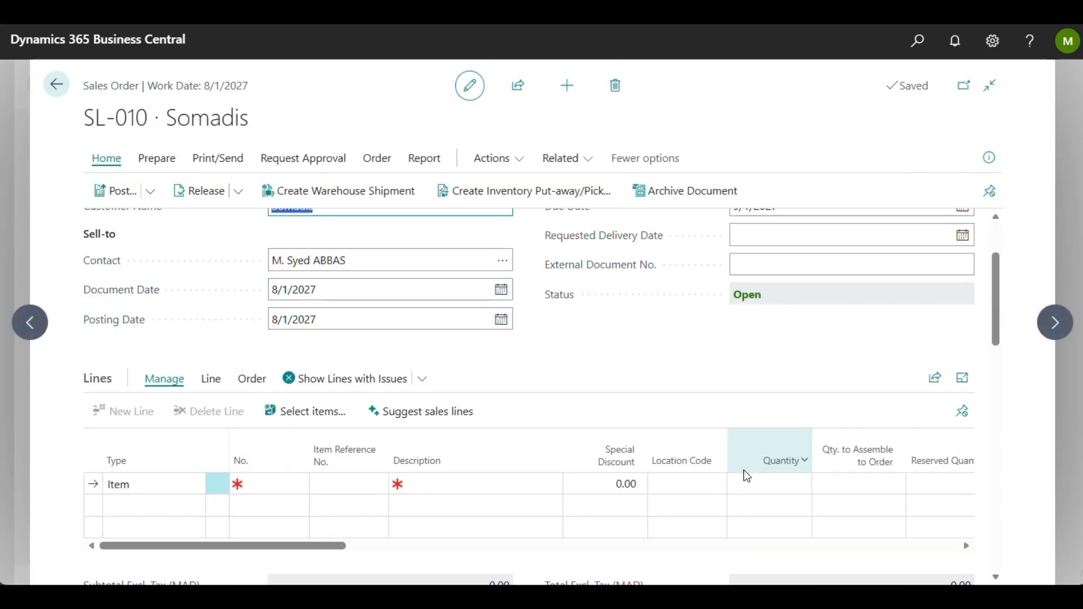
{"action": "left_click", "coordinate": [278, 412]}
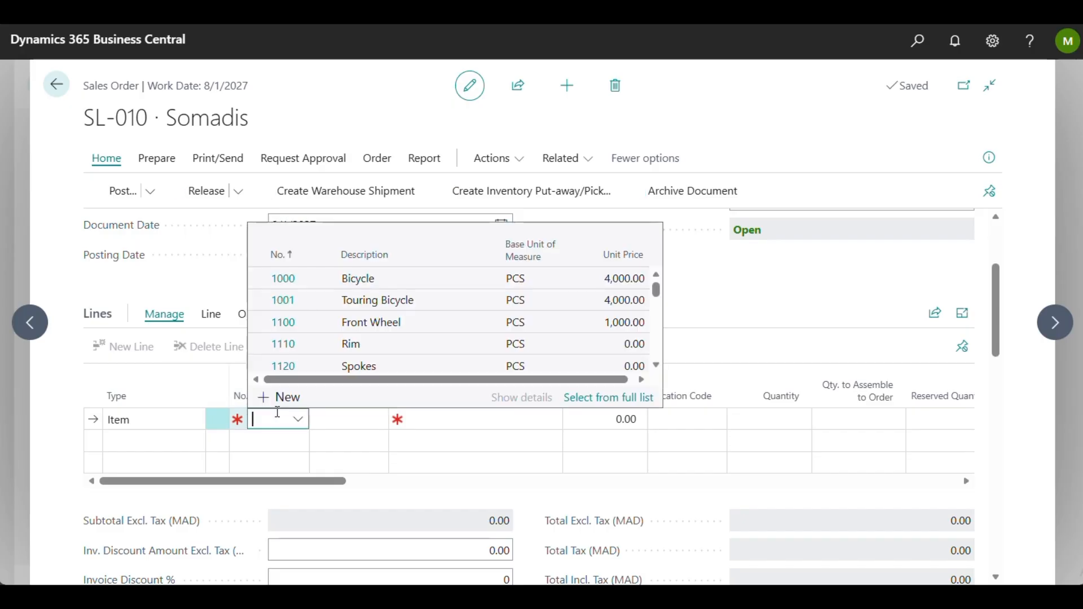
{"action": "scroll", "coordinate": [413, 331], "scroll_direction": "down", "scroll_amount": 1}
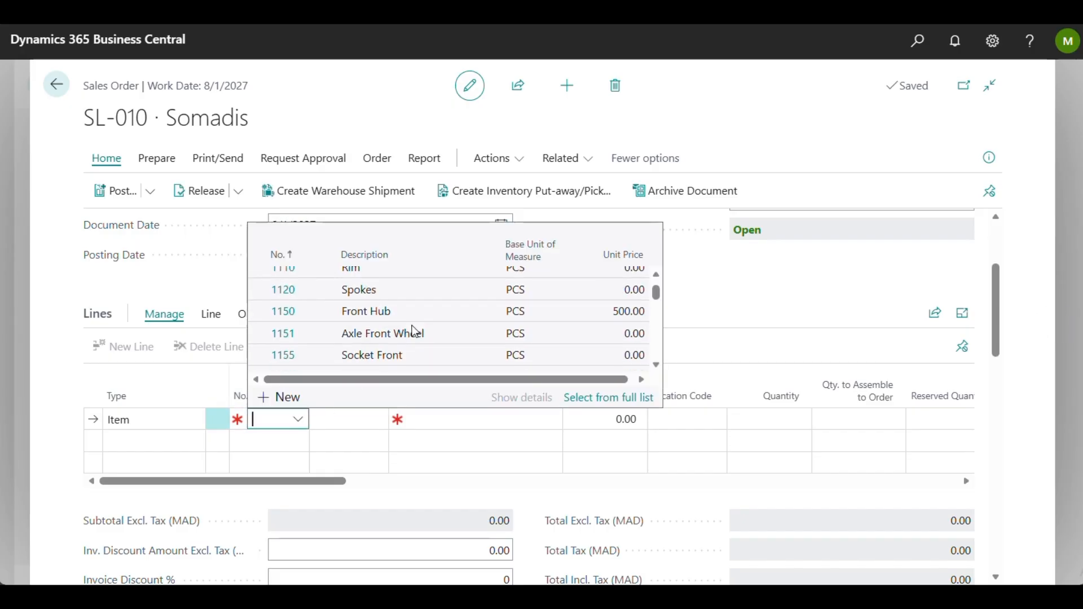
{"action": "scroll", "coordinate": [413, 331], "scroll_direction": "up", "scroll_amount": 2}
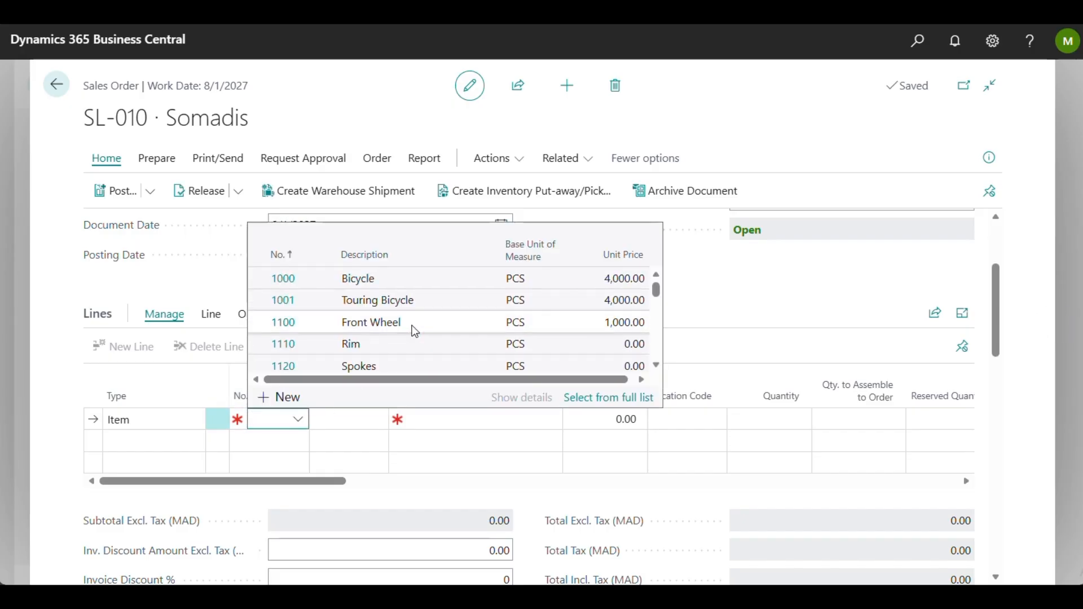
{"action": "left_click", "coordinate": [367, 284]}
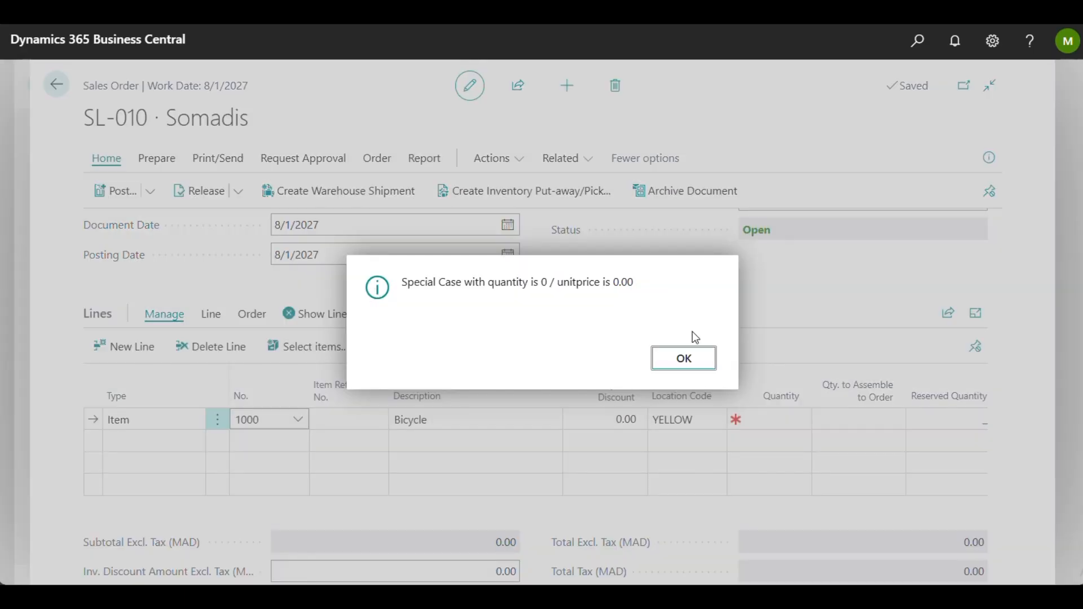
{"action": "left_click", "coordinate": [684, 359]}
Step: Set the Bicycle line's quantity to 2 and acknowledge the validation messages
{"action": "left_click", "coordinate": [785, 420]}
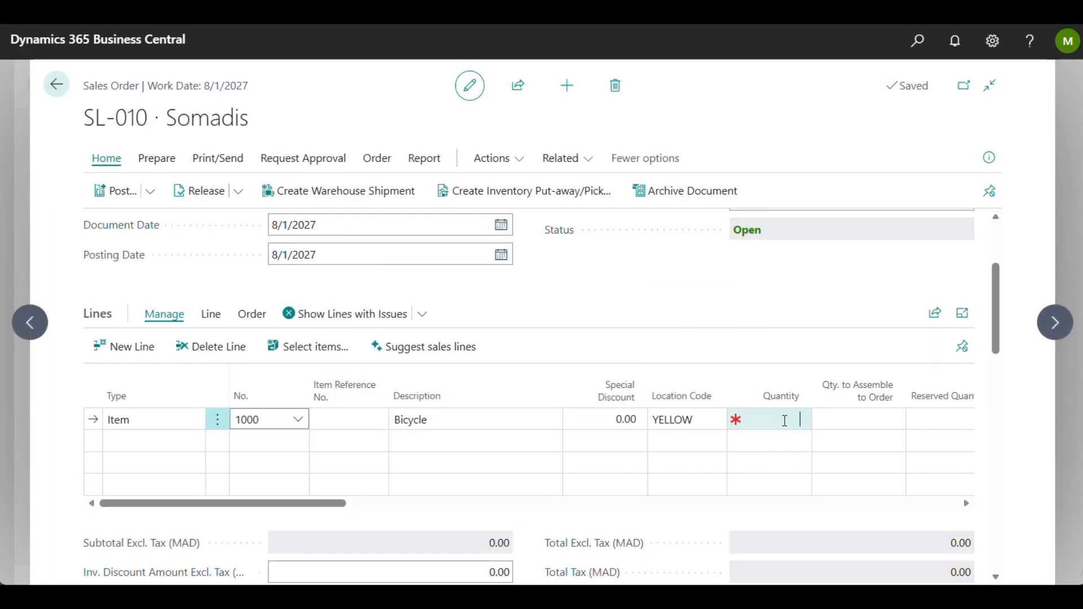
{"action": "type", "text": "2"}
{"action": "key", "text": "Tab"}
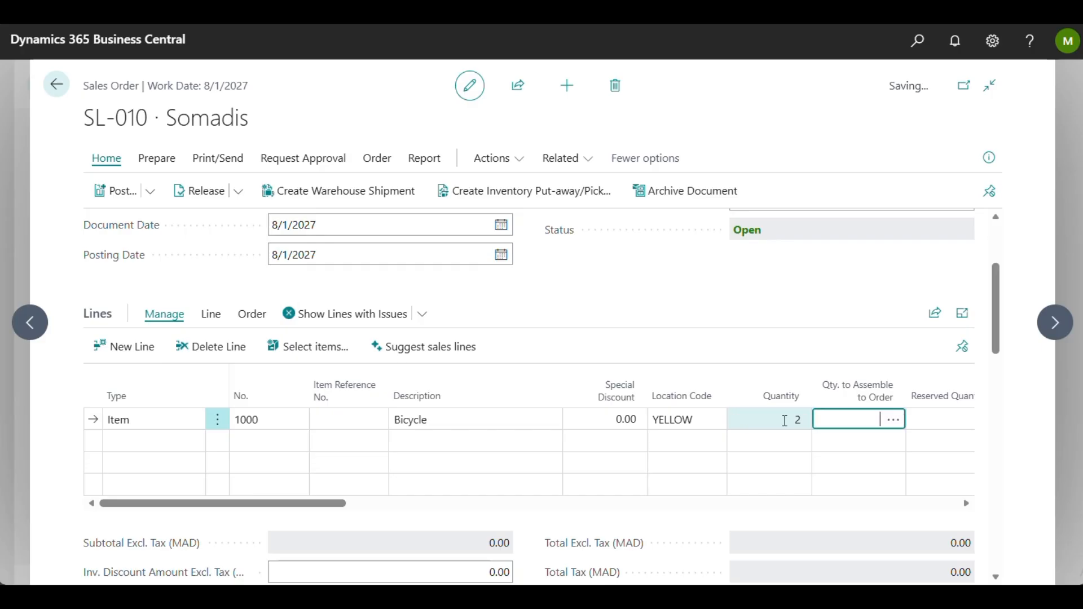
{"action": "left_click", "coordinate": [689, 358]}
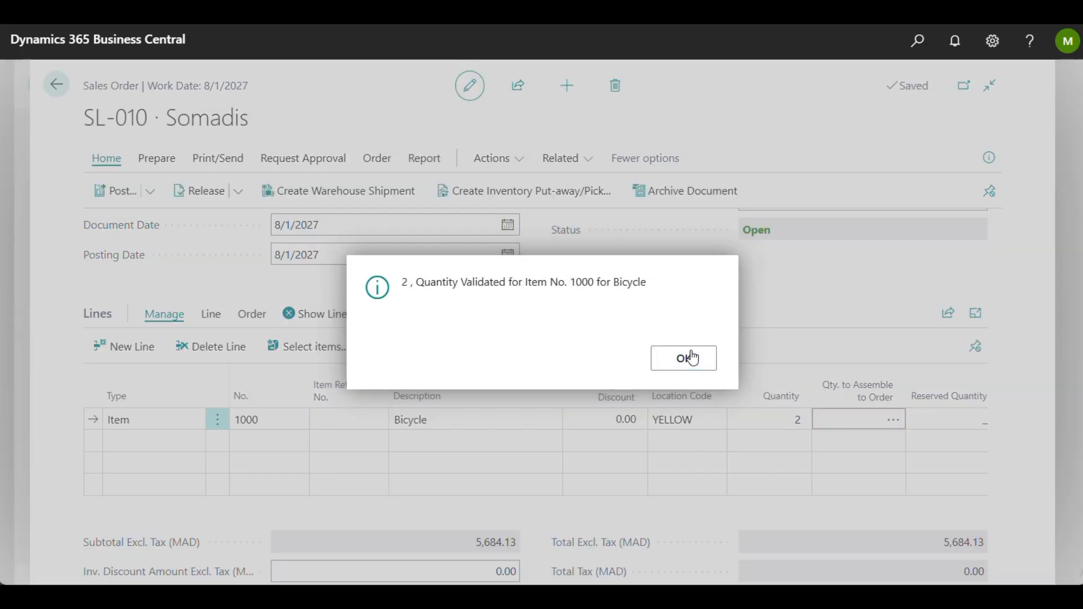
{"action": "left_click", "coordinate": [692, 358]}
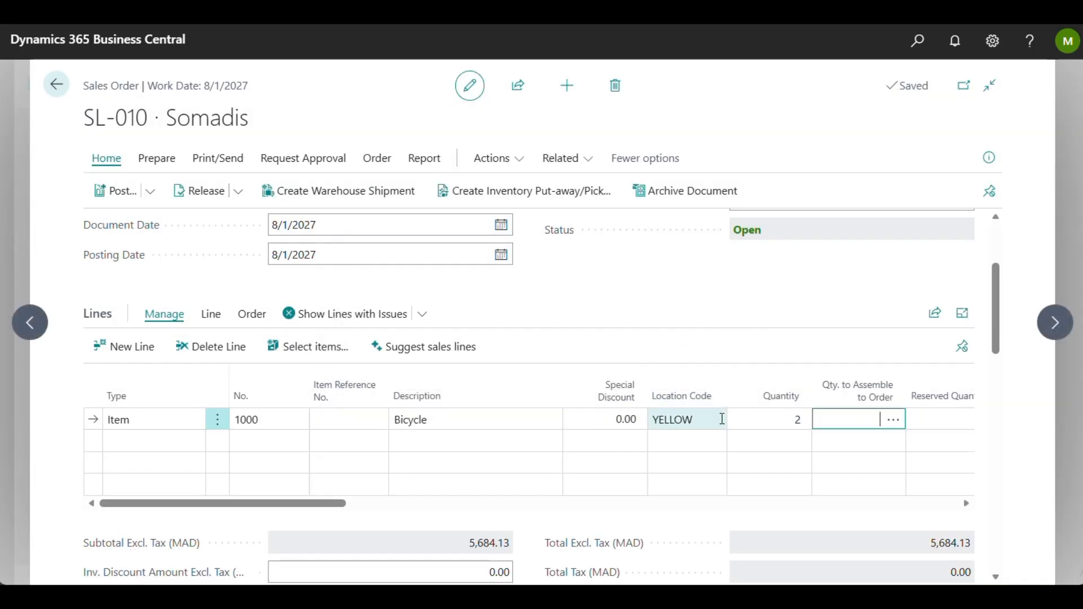
{"action": "left_click", "coordinate": [779, 325]}
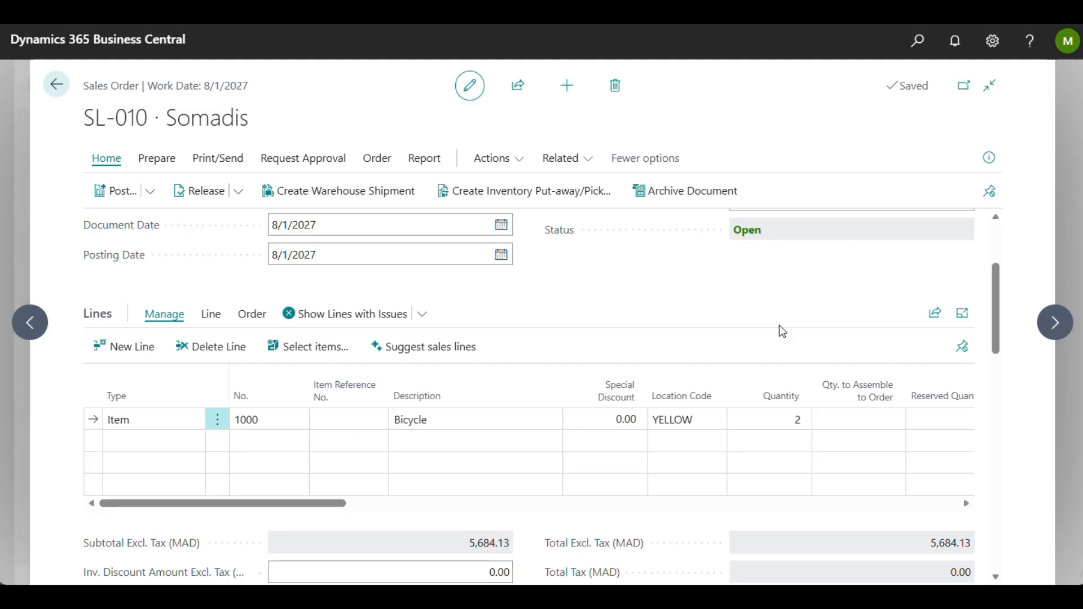
Step: Set the Bicycle line's Purchasing Code to DROP SHIP
{"action": "scroll", "coordinate": [747, 451], "scroll_direction": "right", "scroll_amount": 10}
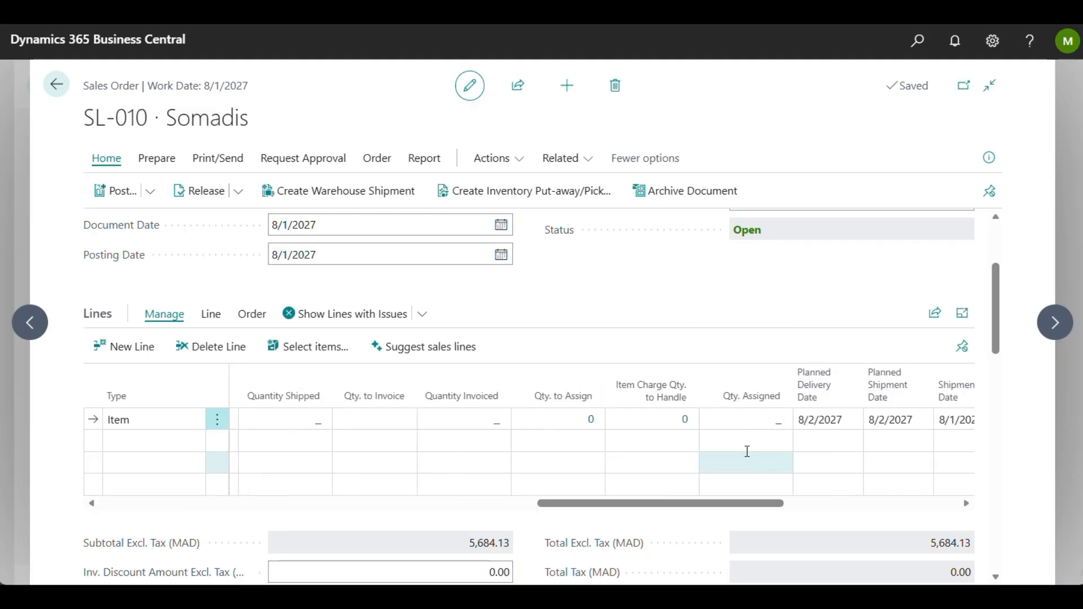
{"action": "scroll", "coordinate": [747, 451], "scroll_direction": "right", "scroll_amount": 8}
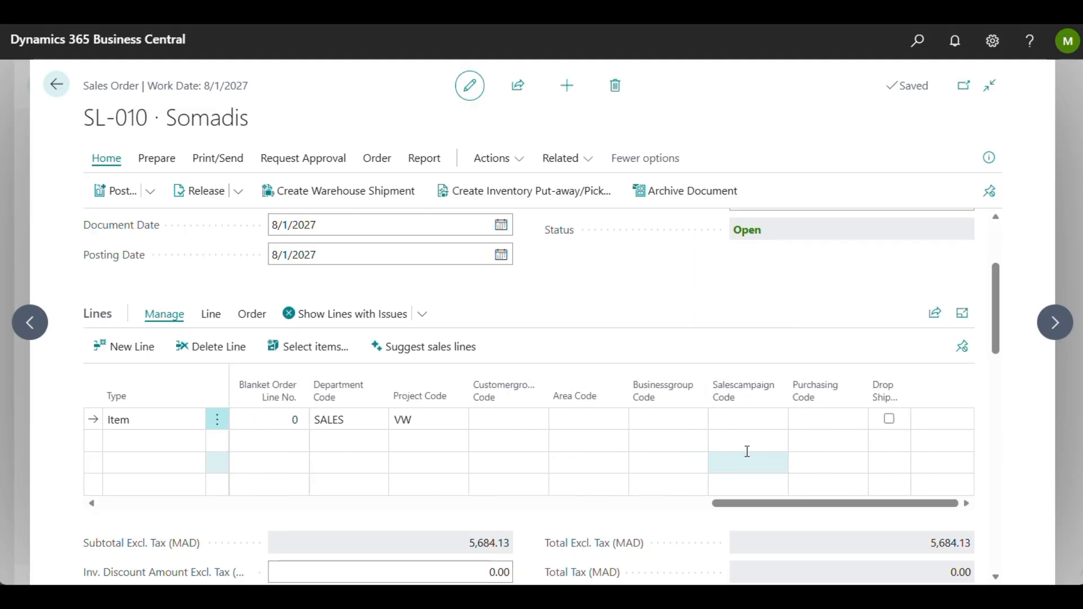
{"action": "left_click", "coordinate": [818, 420]}
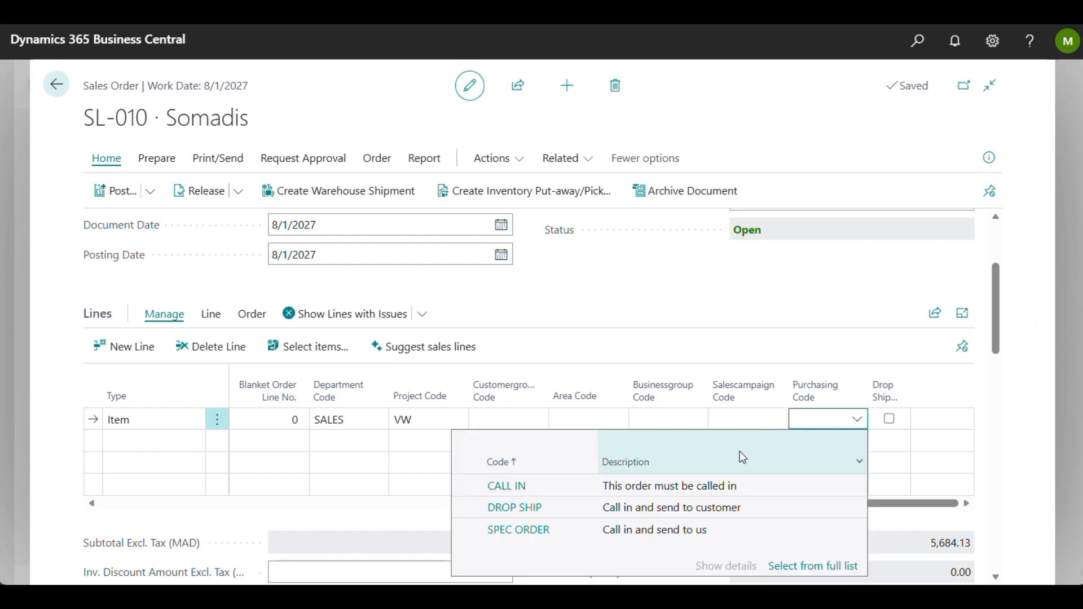
{"action": "left_click", "coordinate": [727, 511]}
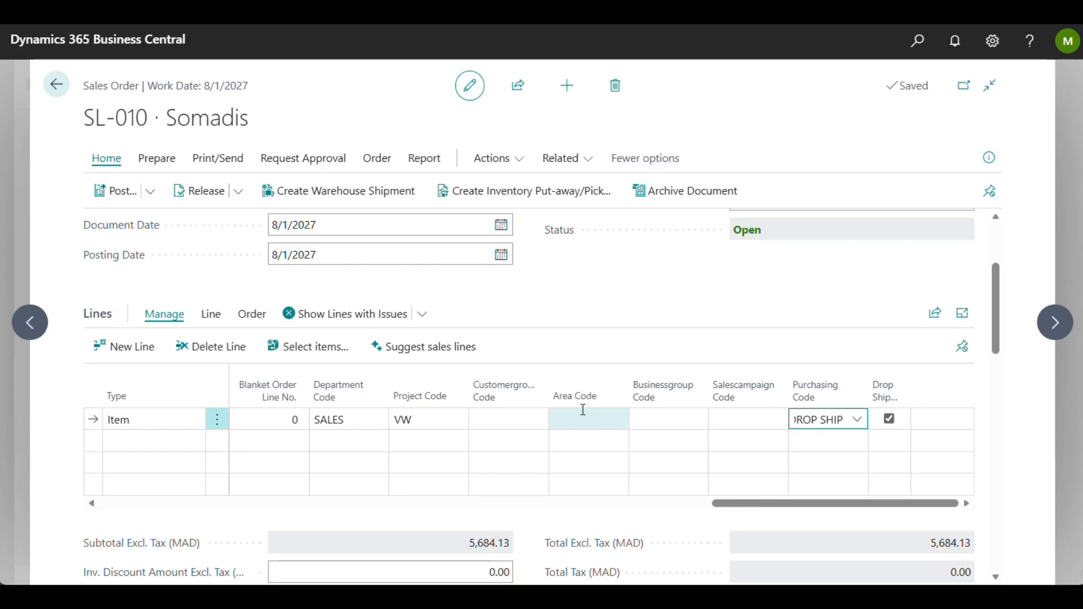
Step: Set the Bicycle line's Tax Group Code to MATERIALS
{"action": "scroll", "coordinate": [583, 417], "scroll_direction": "left", "scroll_amount": 5}
{"action": "scroll", "coordinate": [583, 417], "scroll_direction": "left", "scroll_amount": 3}
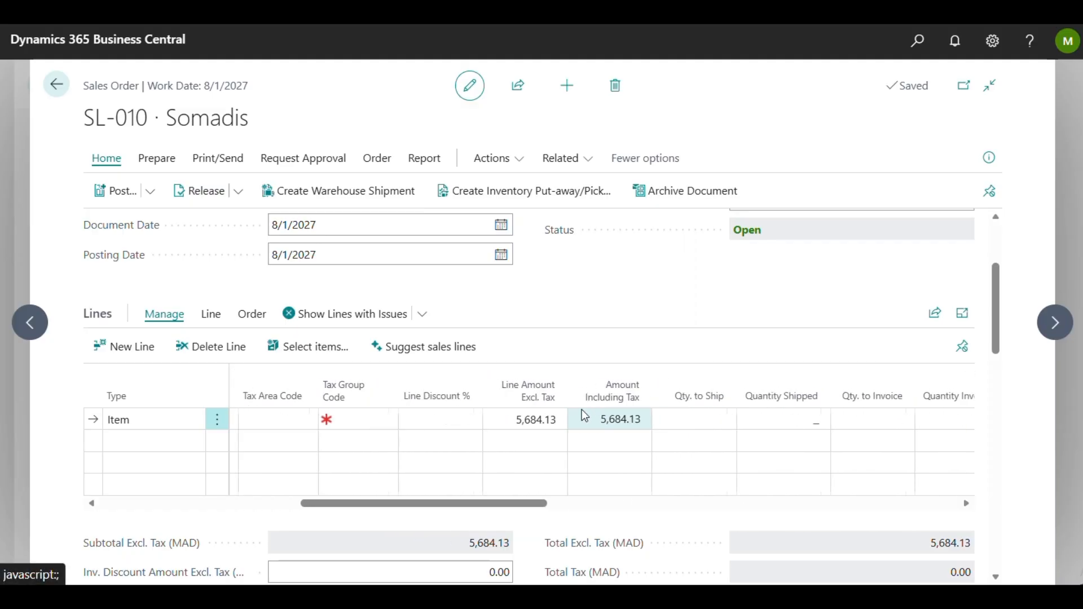
{"action": "left_click", "coordinate": [427, 417]}
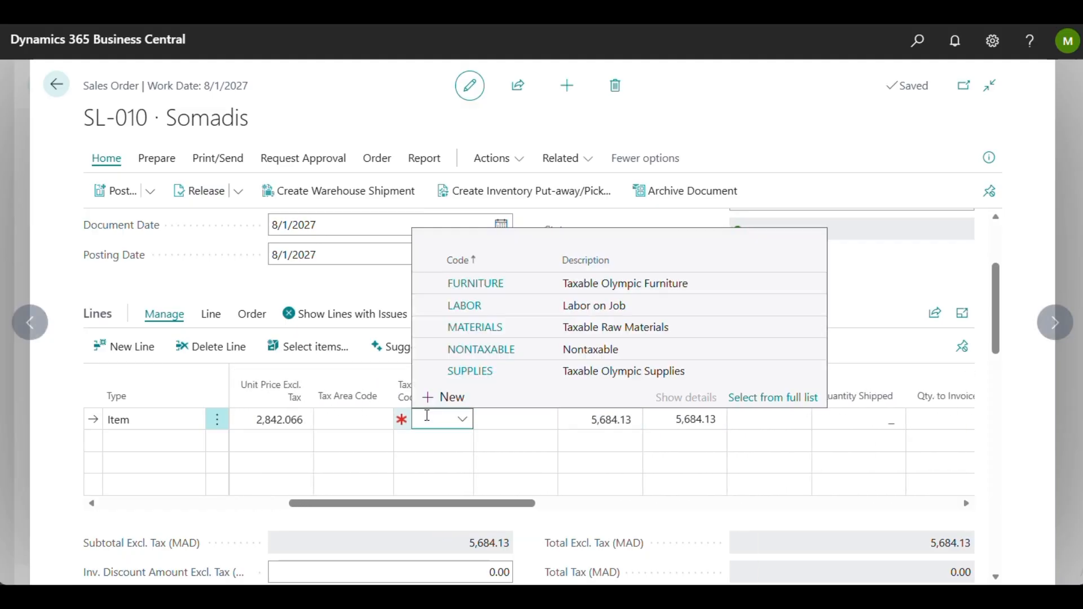
{"action": "left_click", "coordinate": [637, 326]}
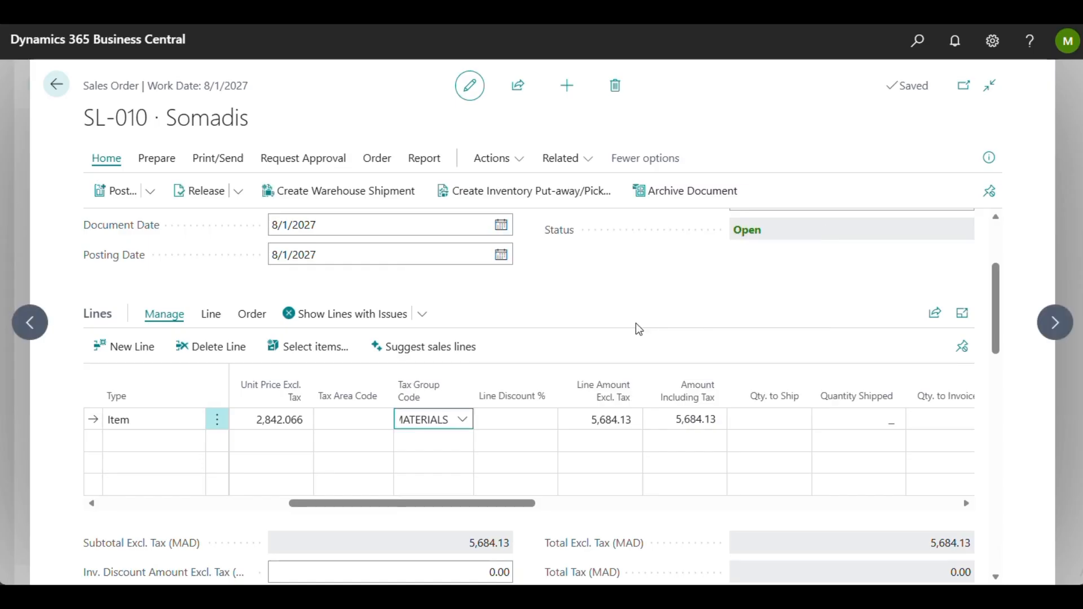
Step: Review the sales order's header, totals and the Bicycle line's Purchasing Code and drop shipment fields
{"action": "scroll", "coordinate": [635, 324], "scroll_direction": "down", "scroll_amount": 5}
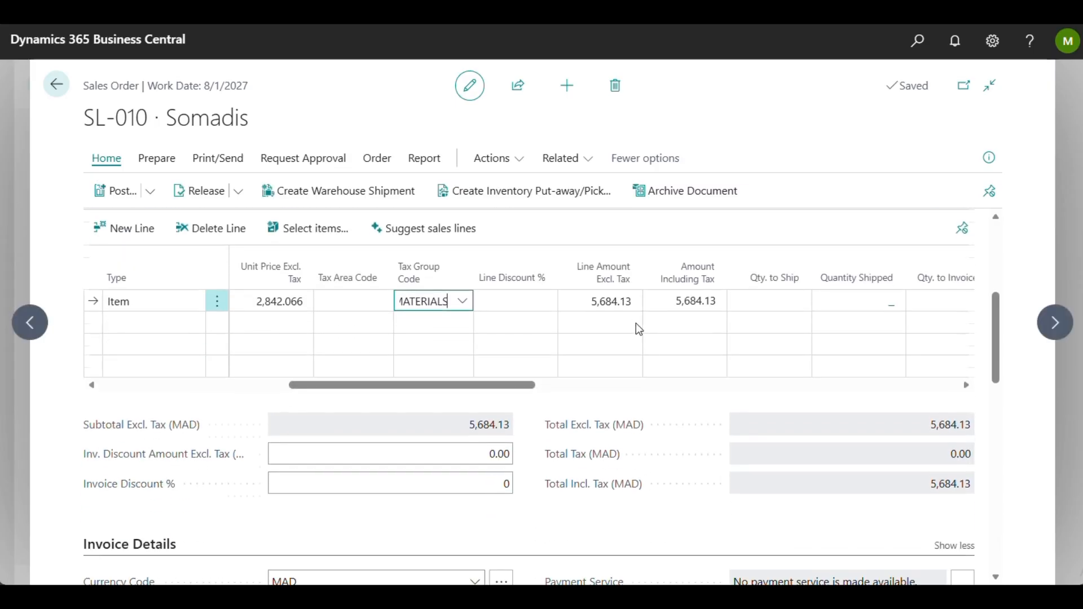
{"action": "scroll", "coordinate": [635, 323], "scroll_direction": "up", "scroll_amount": 8}
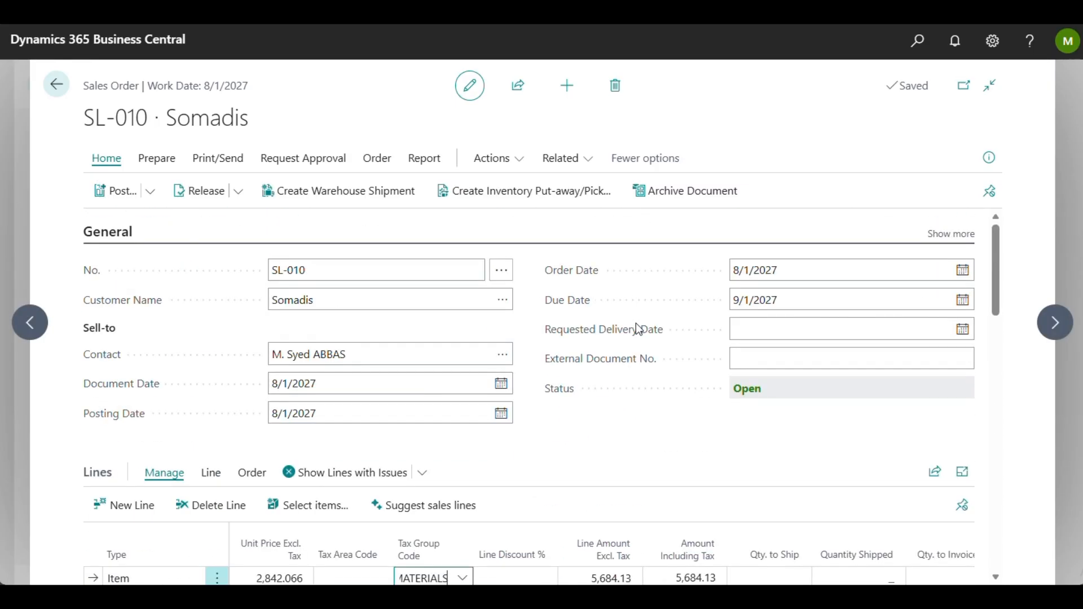
{"action": "scroll", "coordinate": [637, 329], "scroll_direction": "down", "scroll_amount": 2}
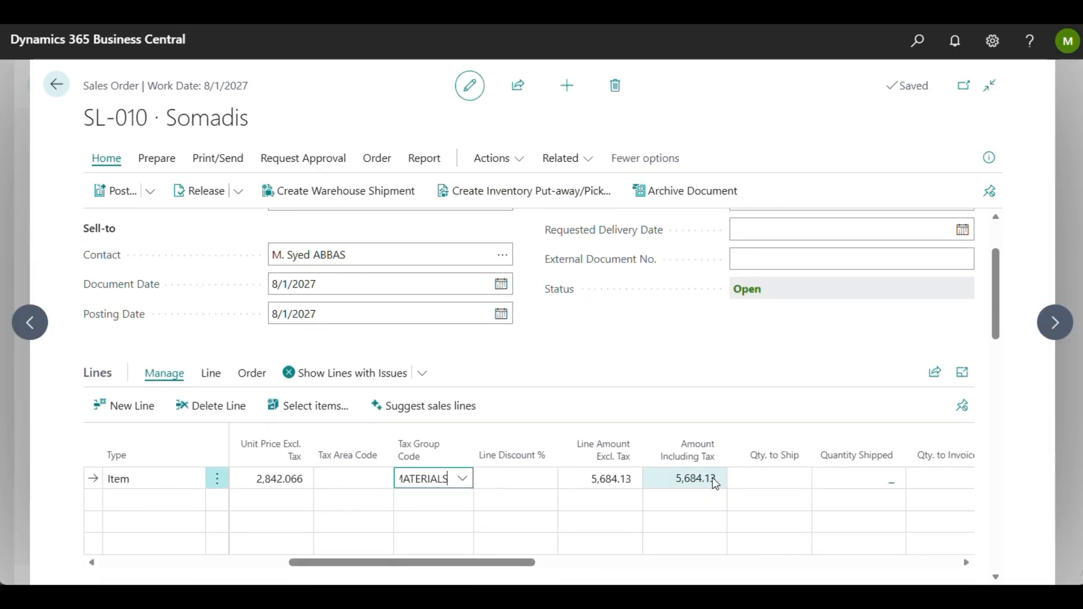
{"action": "scroll", "coordinate": [713, 478], "scroll_direction": "down", "scroll_amount": 2}
{"action": "scroll", "coordinate": [713, 479], "scroll_direction": "right", "scroll_amount": 5}
{"action": "scroll", "coordinate": [712, 479], "scroll_direction": "right", "scroll_amount": 5}
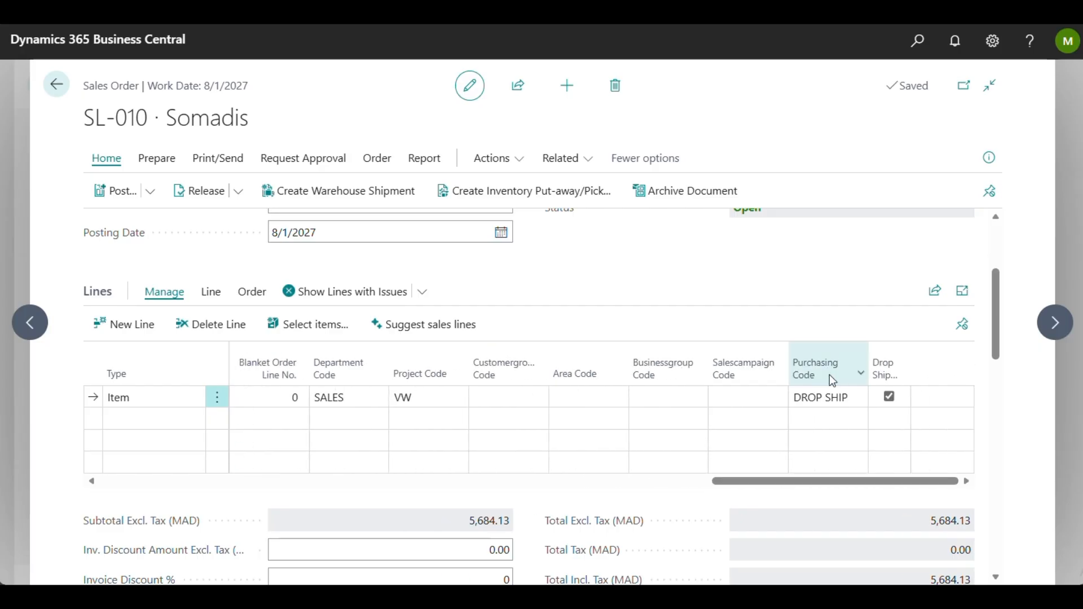
{"action": "mouse_move", "coordinate": [839, 374]}
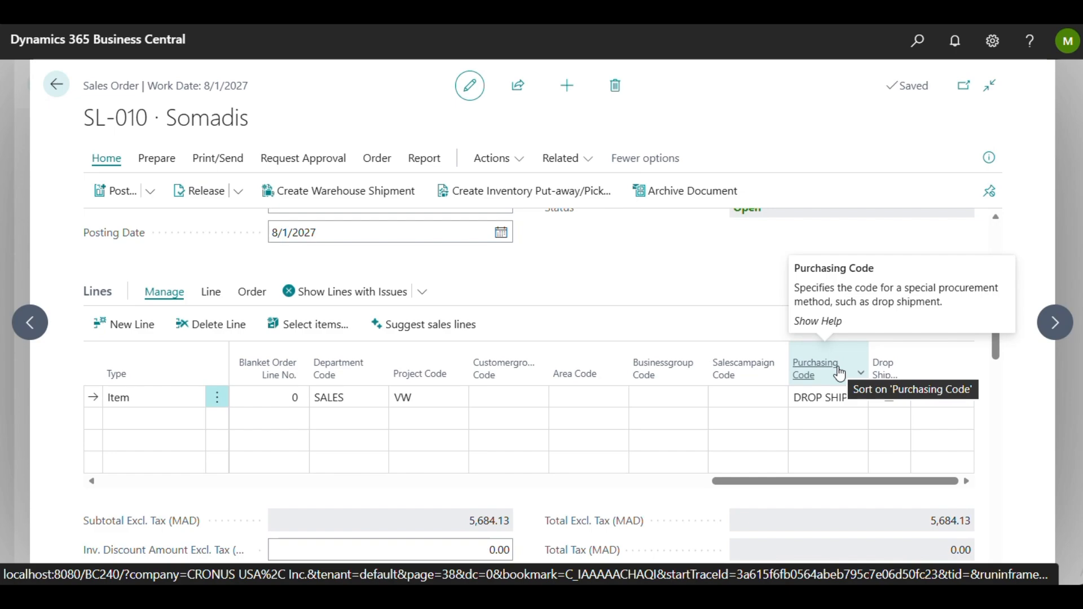
{"action": "scroll", "coordinate": [752, 277], "scroll_direction": "up", "scroll_amount": 3}
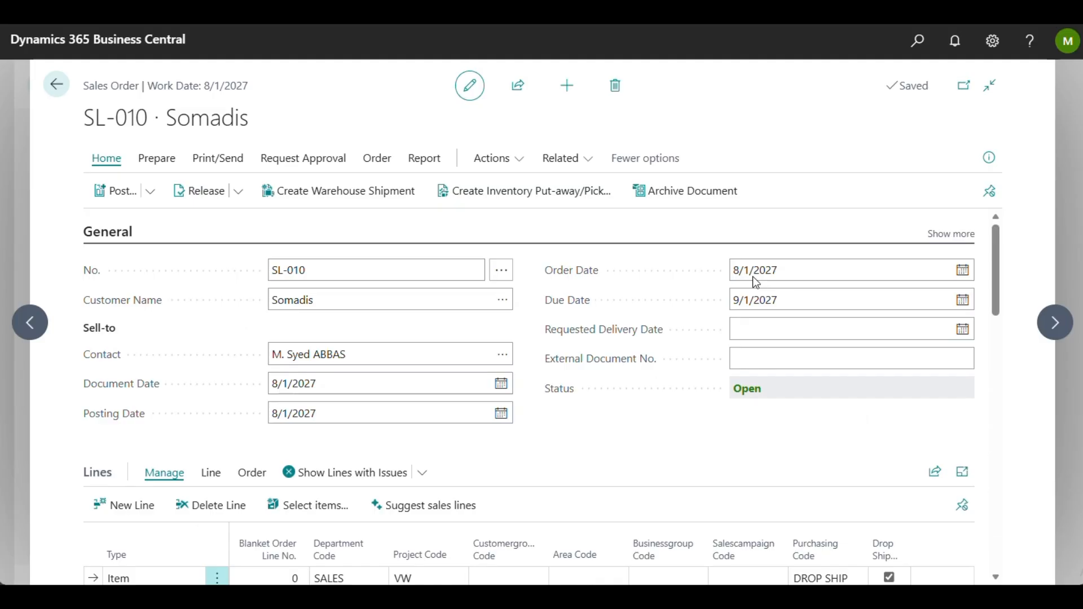
{"action": "scroll", "coordinate": [755, 371], "scroll_direction": "down", "scroll_amount": 4}
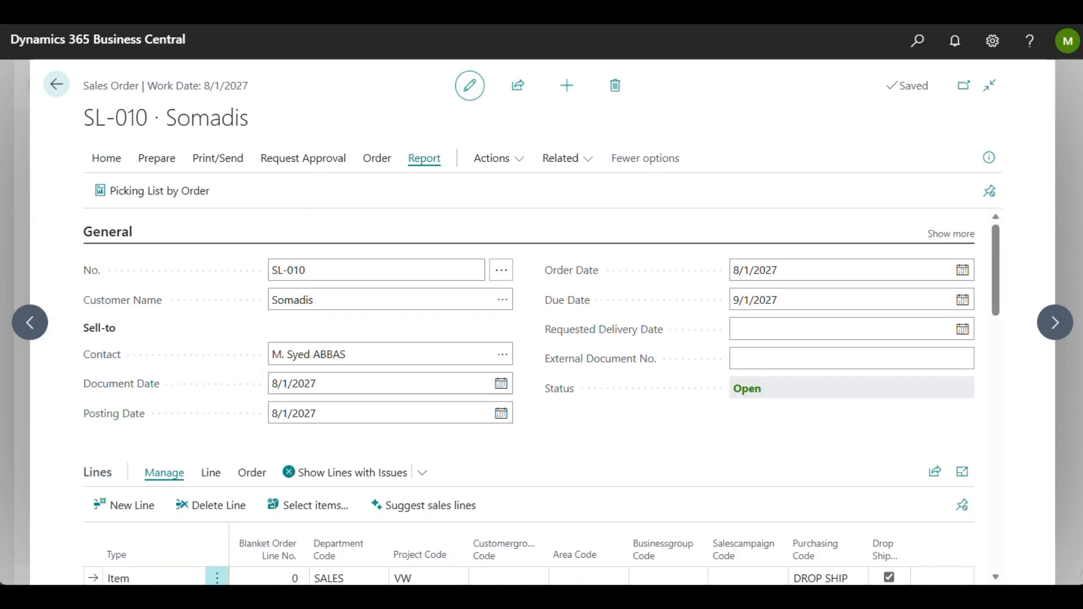
Step: Search for "purchase", open the Purchase Orders list and start a new purchase order
{"action": "left_click", "coordinate": [912, 47]}
{"action": "type", "text": "purchase"}
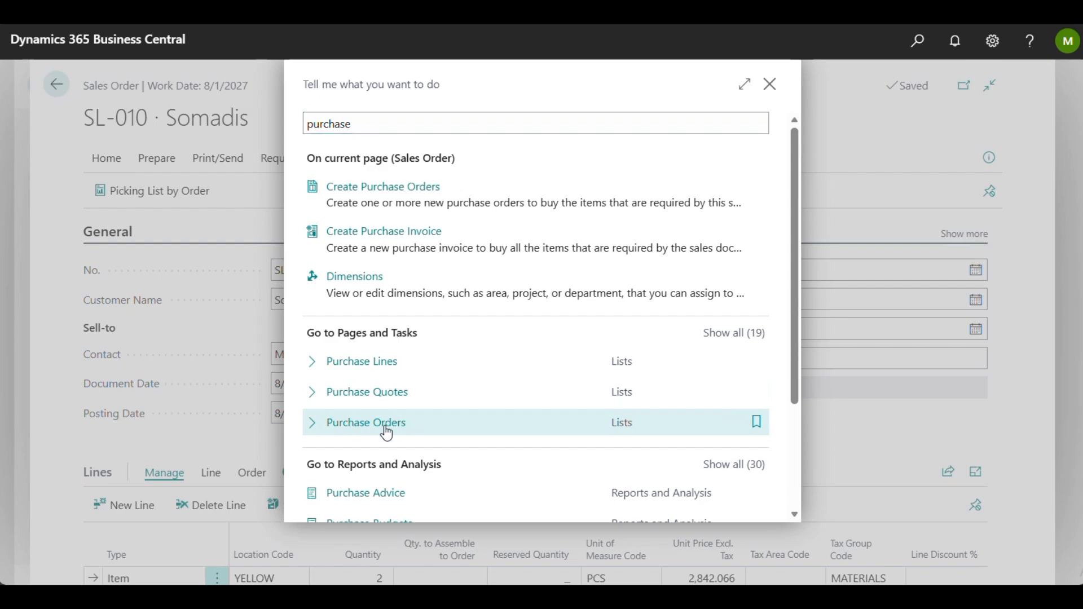
{"action": "left_click", "coordinate": [387, 432]}
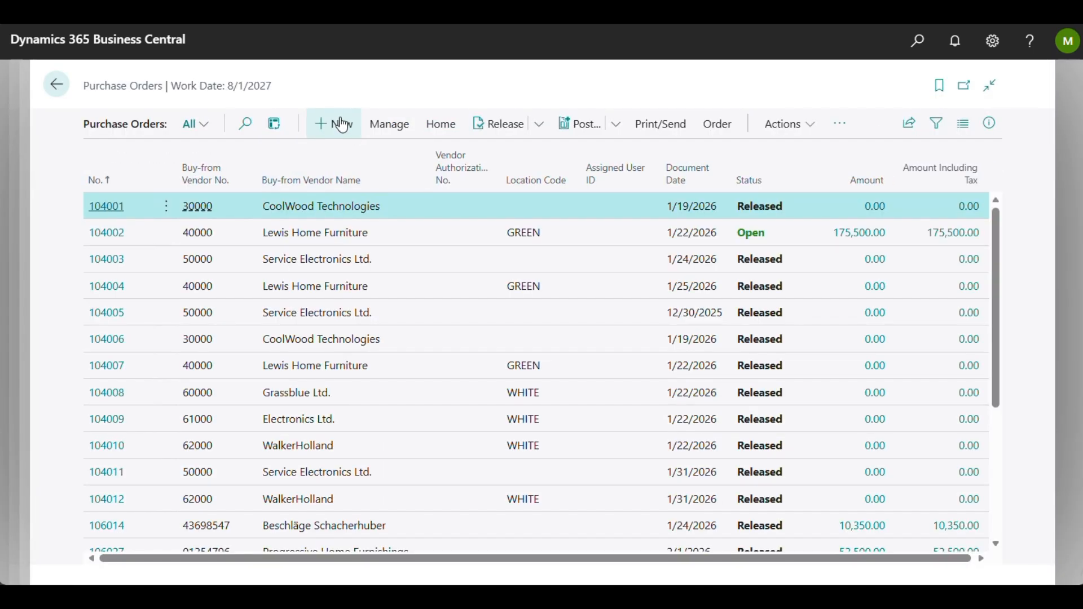
{"action": "left_click", "coordinate": [343, 124]}
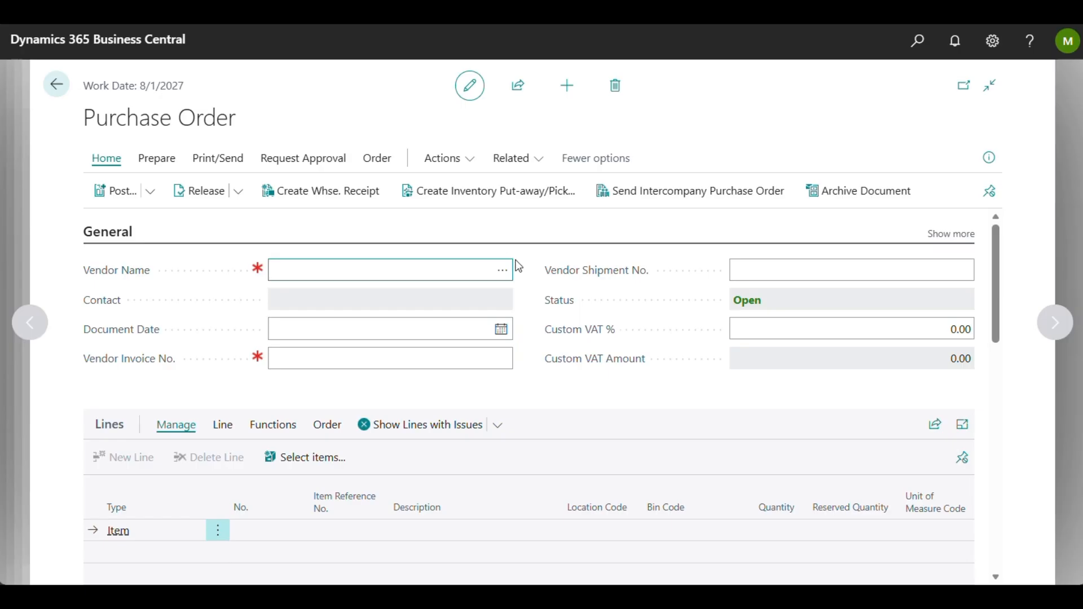
Step: Set the purchase order's vendor to NewCaSup from the vendor list
{"action": "left_click", "coordinate": [501, 272]}
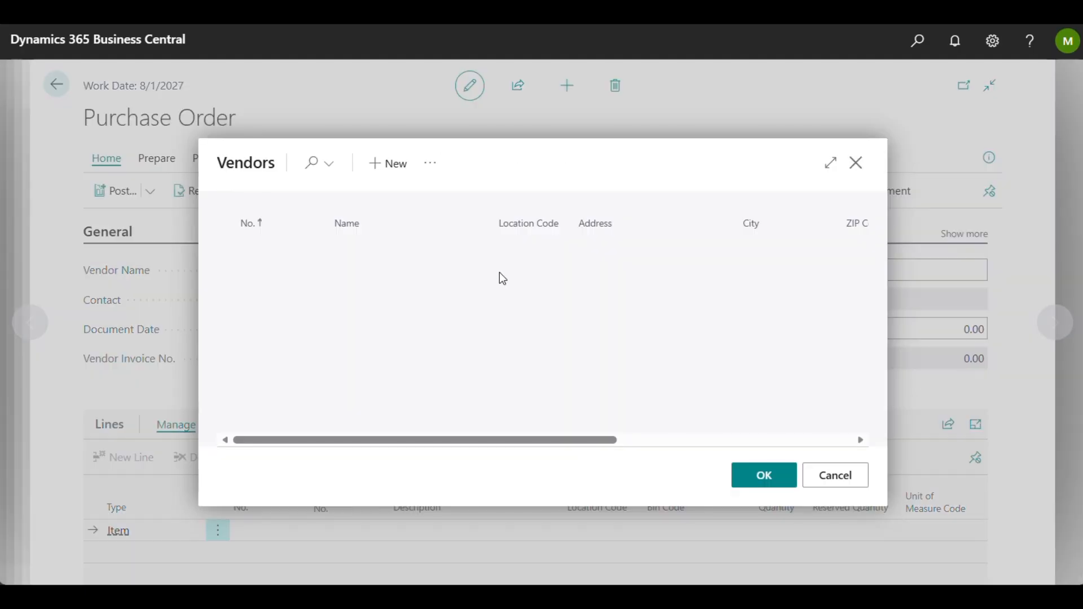
{"action": "scroll", "coordinate": [501, 280], "scroll_direction": "down", "scroll_amount": 1}
{"action": "left_click", "coordinate": [416, 306]}
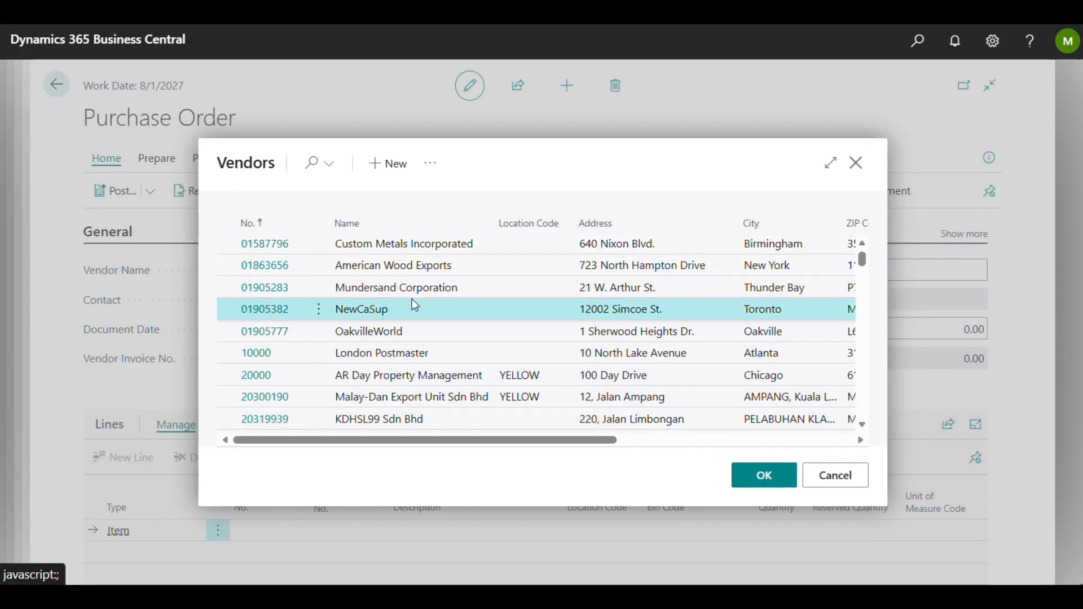
{"action": "left_click", "coordinate": [770, 471]}
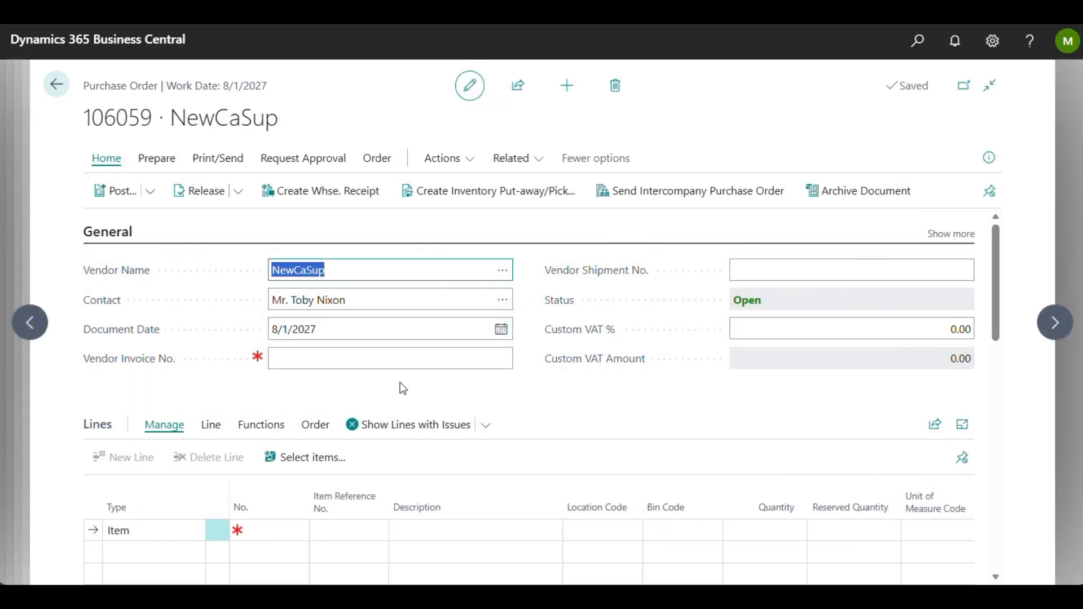
Step: Enter 2569 as the purchase order's Vendor Invoice No
{"action": "left_click", "coordinate": [404, 358]}
{"action": "type", "text": "25"}
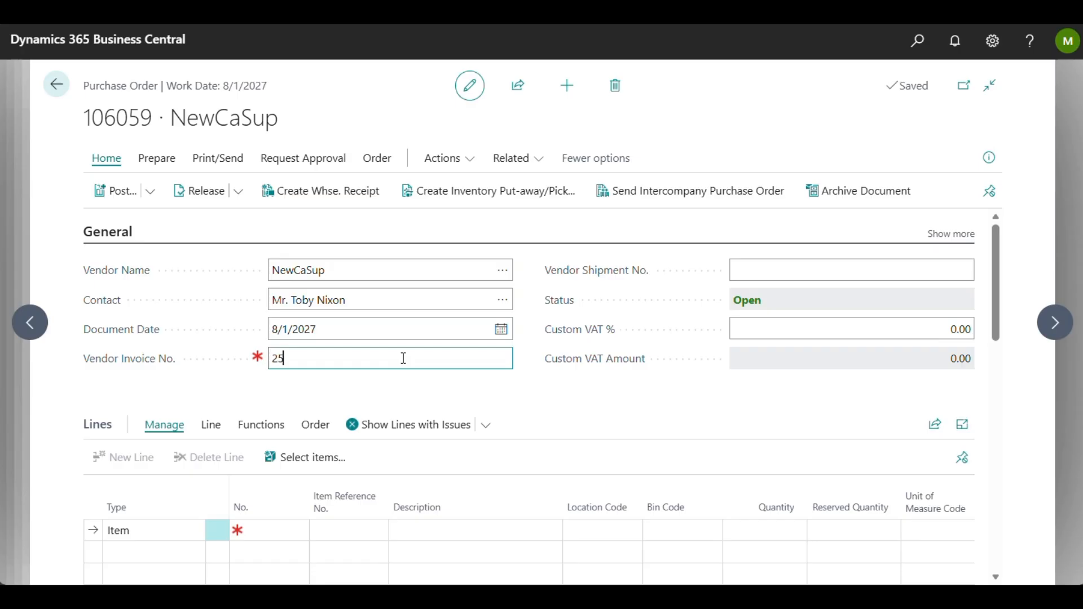
{"action": "type", "text": "69"}
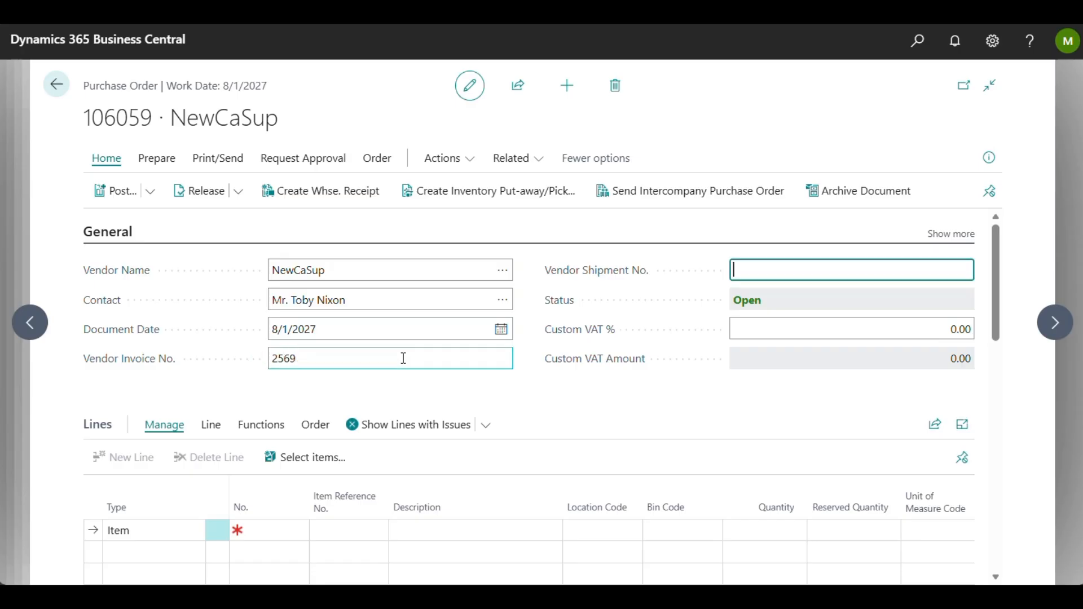
{"action": "key", "text": "Tab"}
{"action": "left_click", "coordinate": [538, 410]}
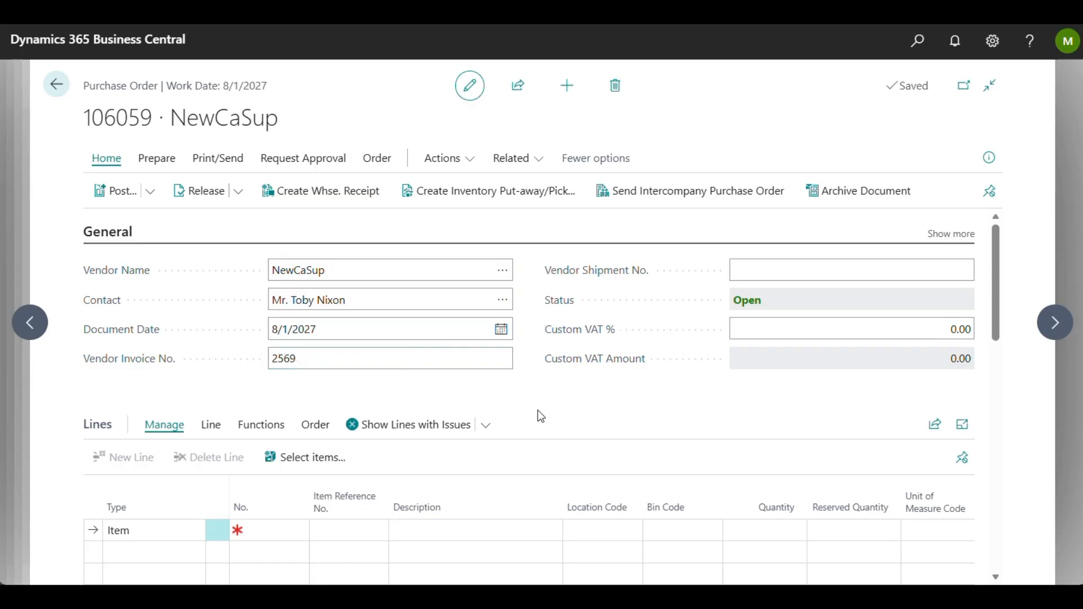
Step: Set the purchase order's Ship-to option to Customer Address in the Shipping and Payment section
{"action": "scroll", "coordinate": [537, 410], "scroll_direction": "down", "scroll_amount": 2}
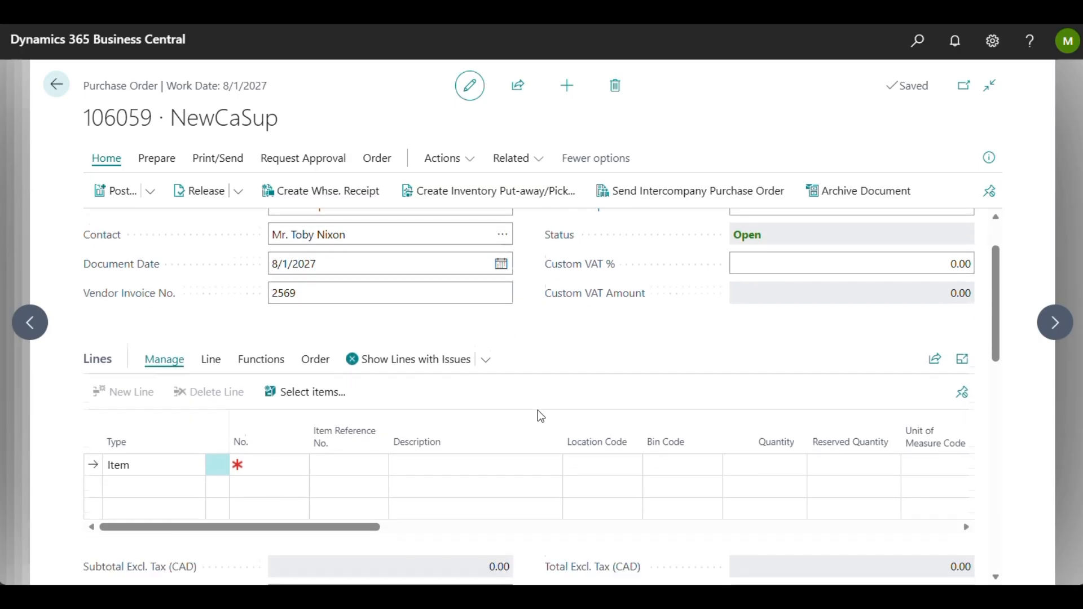
{"action": "scroll", "coordinate": [537, 410], "scroll_direction": "down", "scroll_amount": 1}
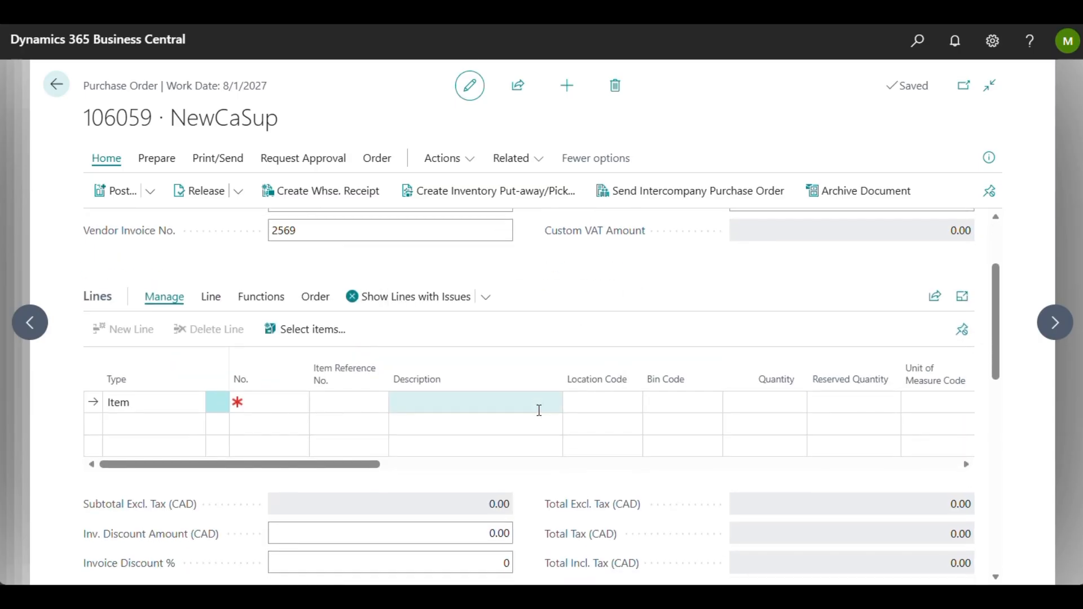
{"action": "scroll", "coordinate": [539, 410], "scroll_direction": "down", "scroll_amount": 10}
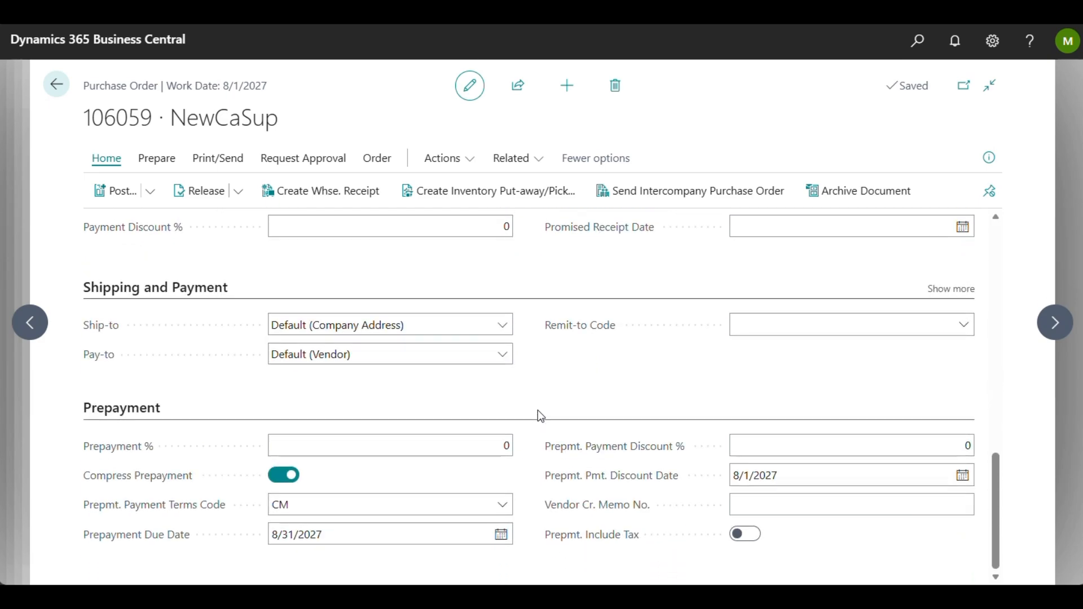
{"action": "left_click", "coordinate": [503, 326]}
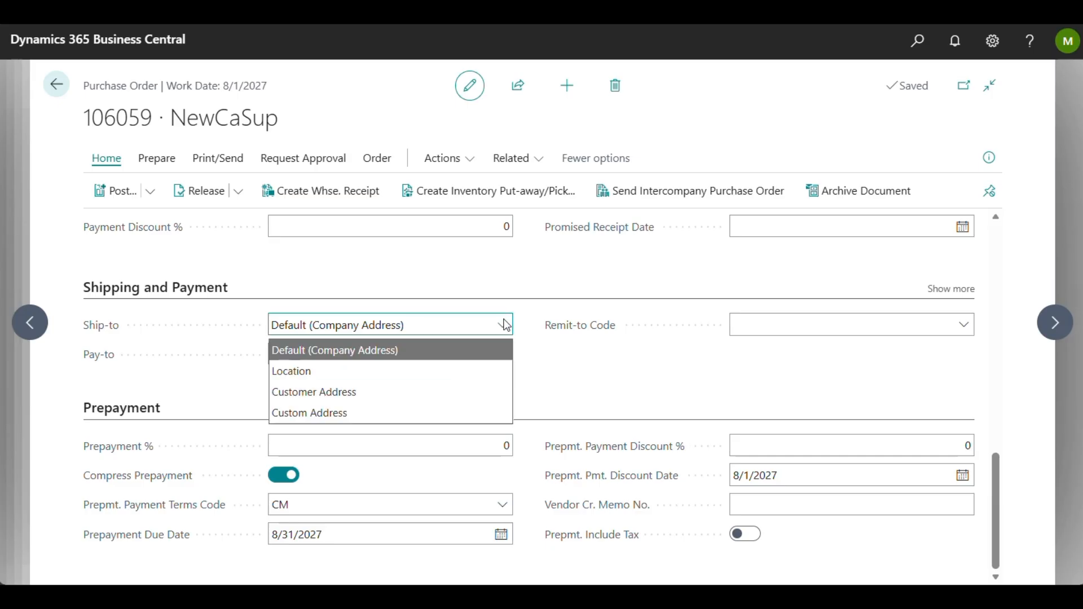
{"action": "left_click", "coordinate": [204, 326]}
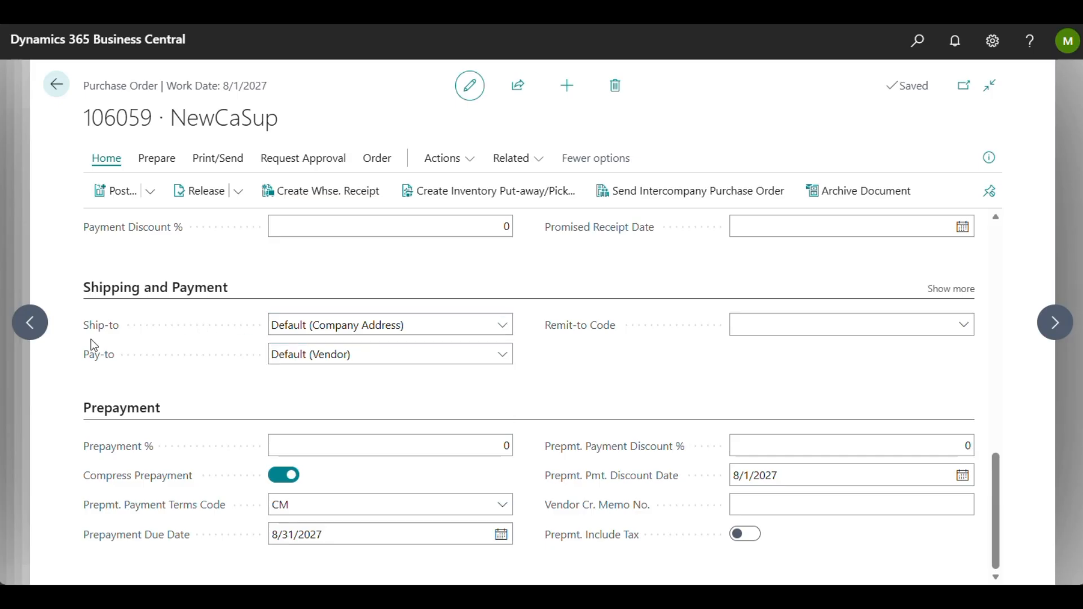
{"action": "left_click", "coordinate": [499, 327]}
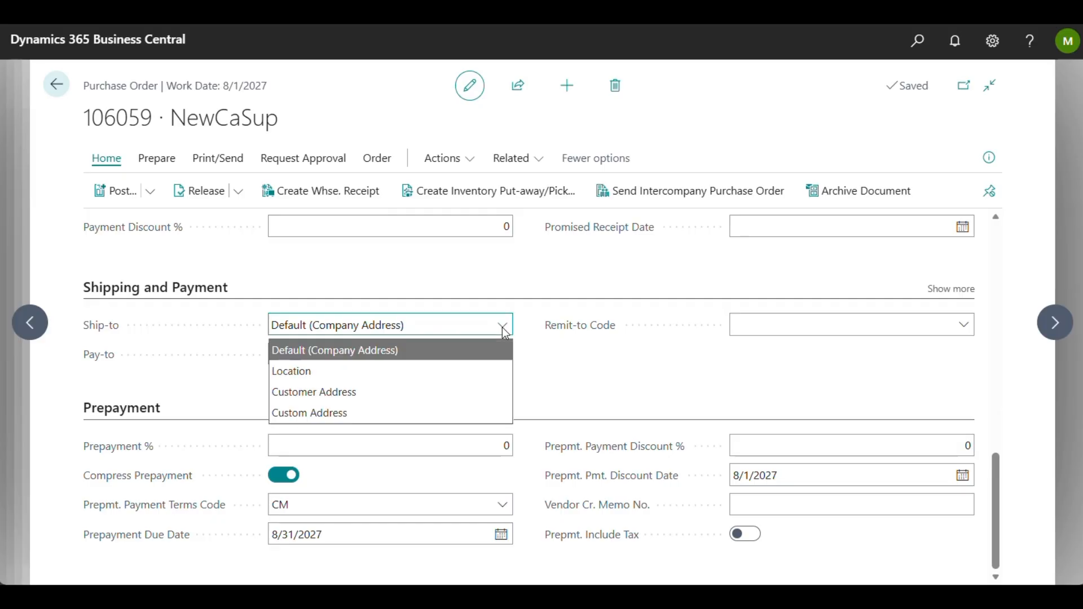
{"action": "left_click", "coordinate": [326, 398]}
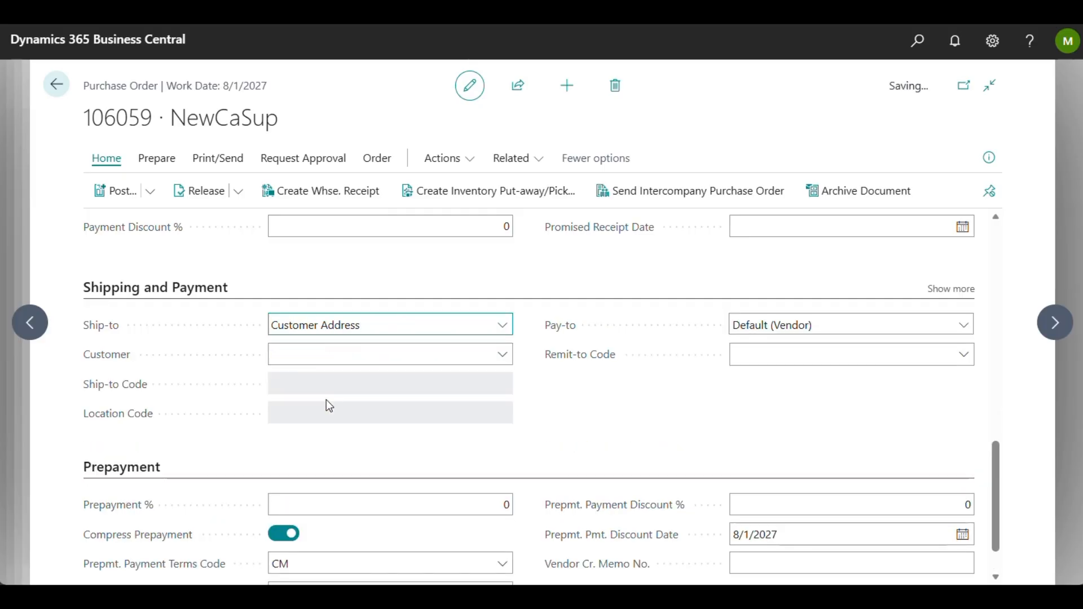
Step: Choose Somadis as the customer whose address receives the shipment
{"action": "left_click", "coordinate": [507, 357]}
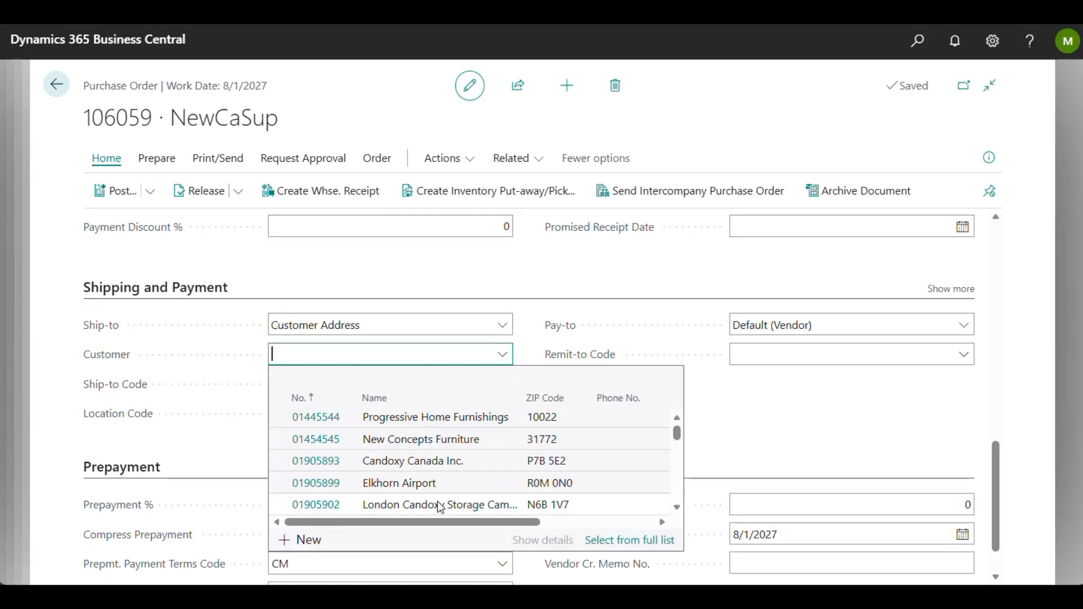
{"action": "scroll", "coordinate": [438, 501], "scroll_direction": "down", "scroll_amount": 3}
{"action": "scroll", "coordinate": [438, 500], "scroll_direction": "down", "scroll_amount": 2}
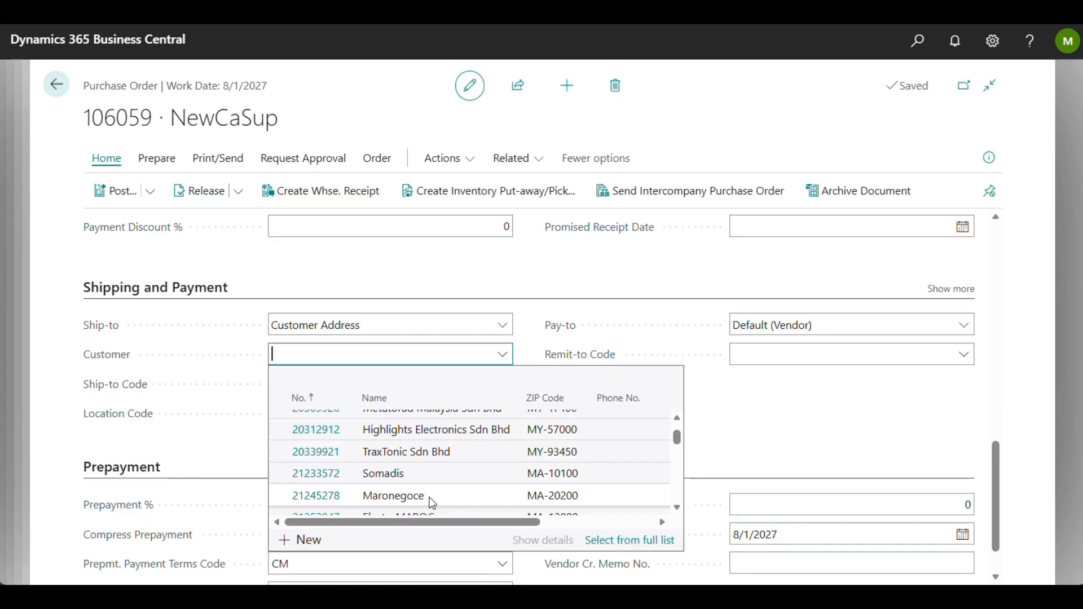
{"action": "left_click", "coordinate": [397, 474]}
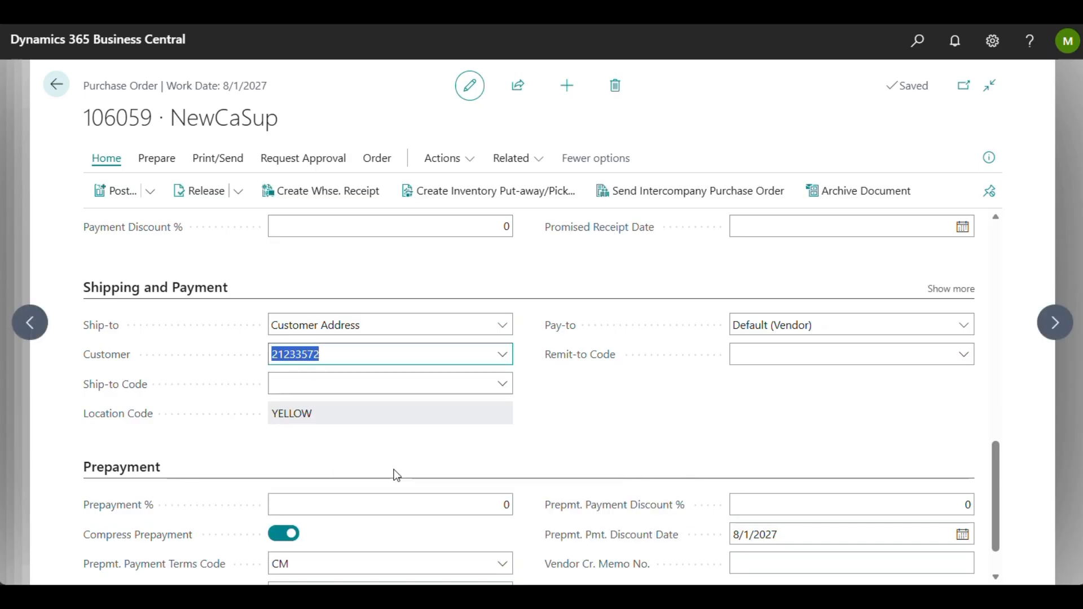
{"action": "left_click", "coordinate": [560, 398]}
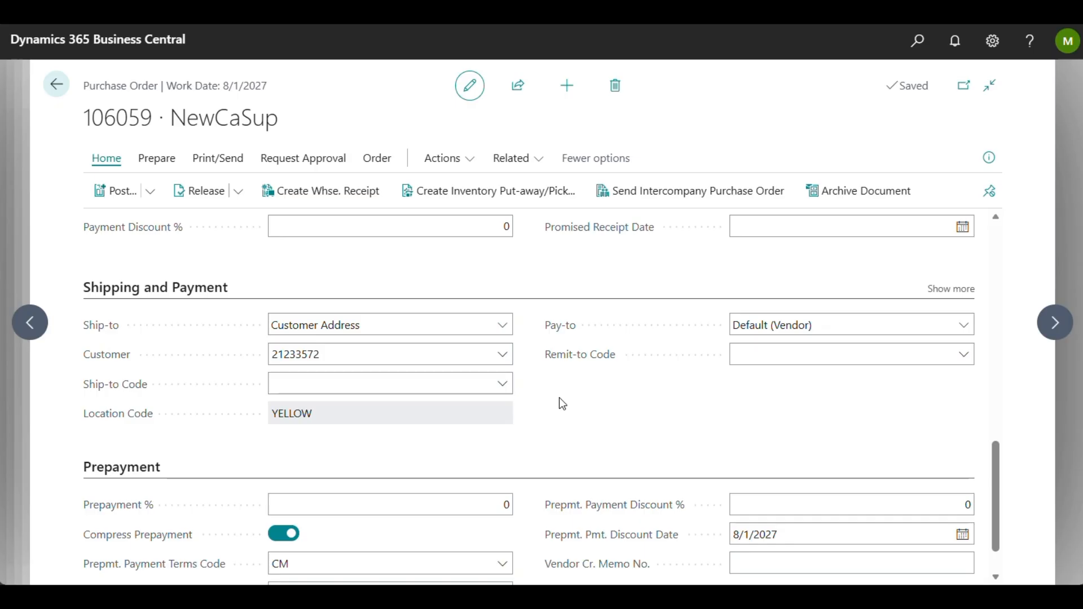
Step: Use the drop shipment Get Sales Order function to bring the Somadis sales order into the purchase order lines
{"action": "scroll", "coordinate": [559, 399], "scroll_direction": "up", "scroll_amount": 10}
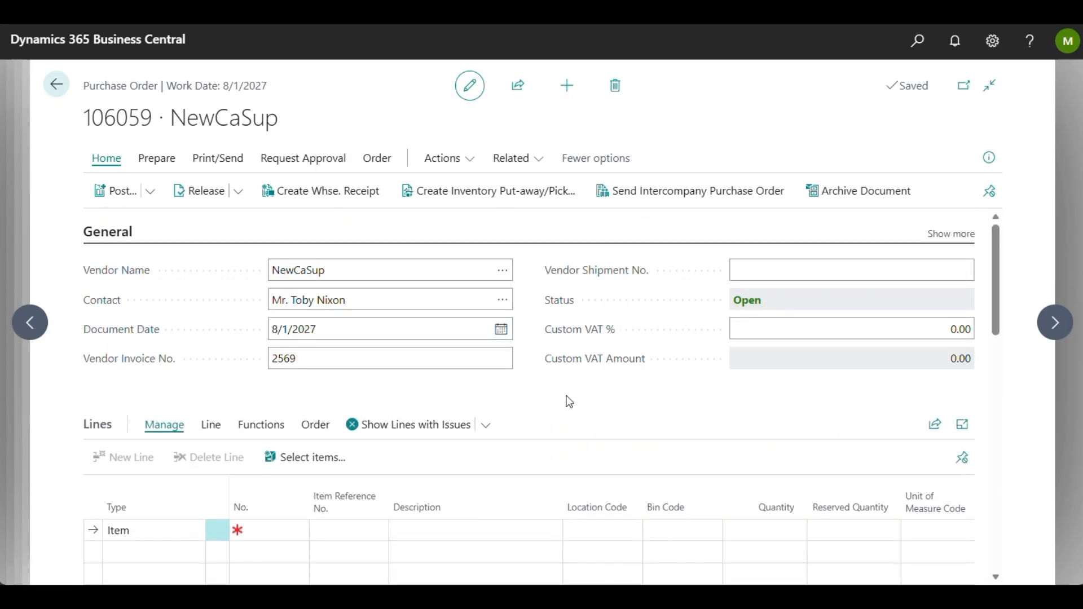
{"action": "left_click", "coordinate": [465, 159]}
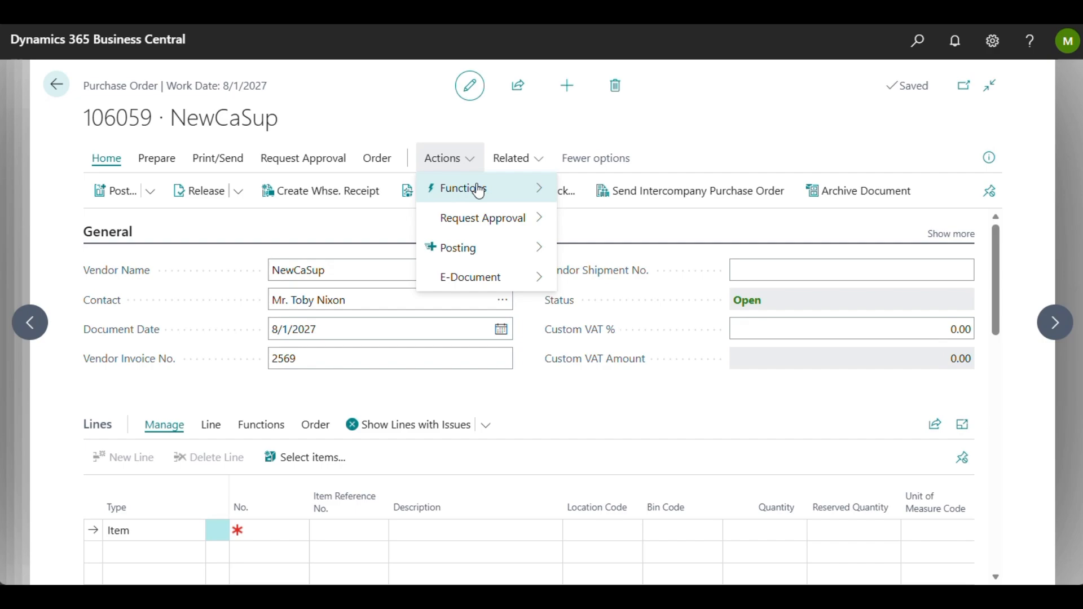
{"action": "mouse_move", "coordinate": [479, 190]}
{"action": "mouse_move", "coordinate": [672, 216]}
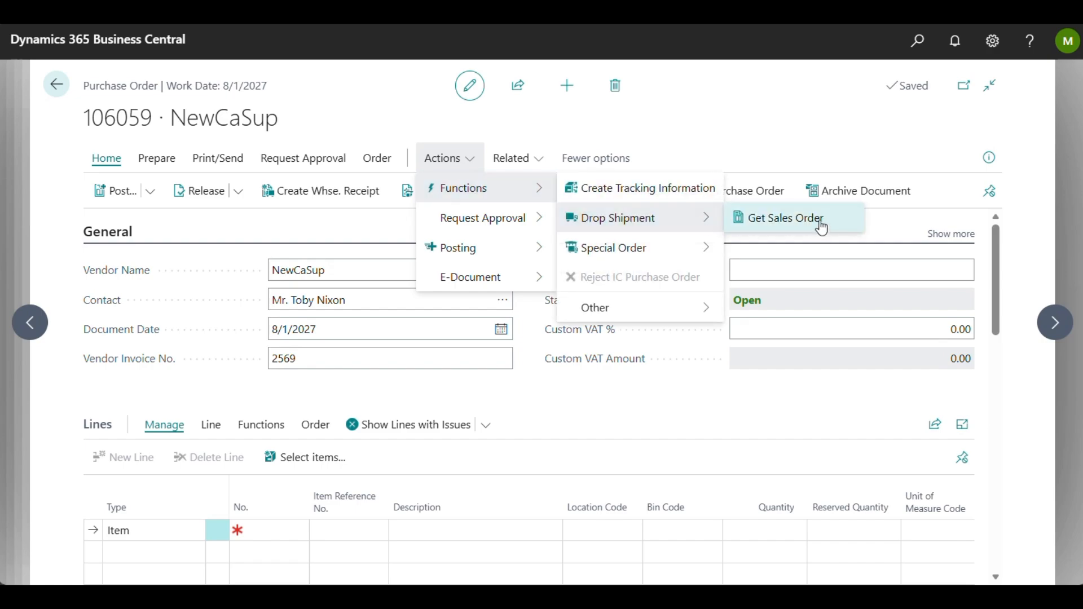
{"action": "left_click", "coordinate": [820, 226]}
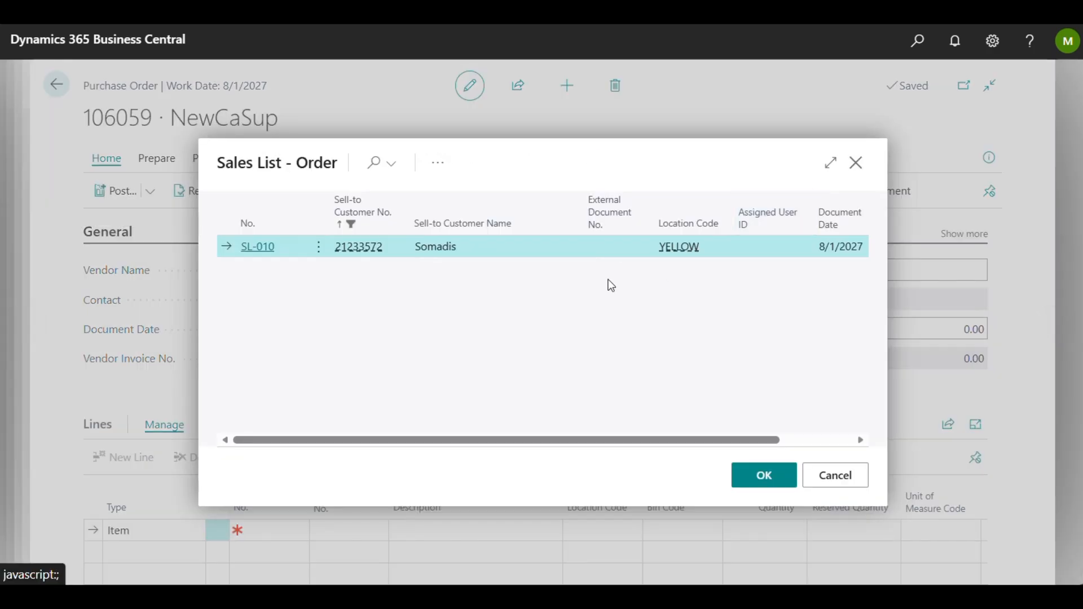
{"action": "scroll", "coordinate": [582, 257], "scroll_direction": "right", "scroll_amount": 5}
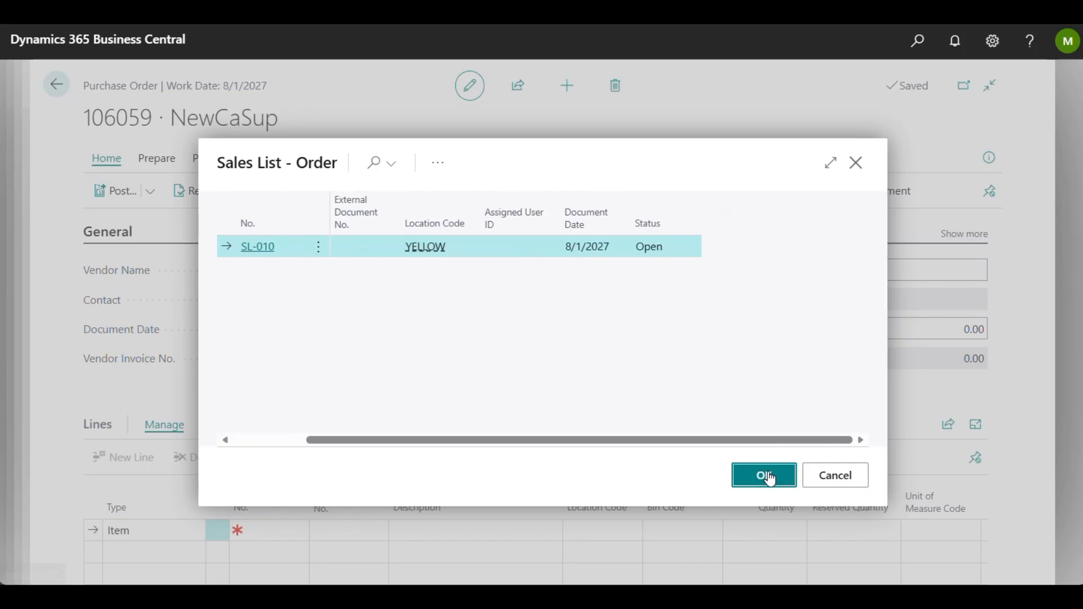
{"action": "left_click", "coordinate": [764, 474]}
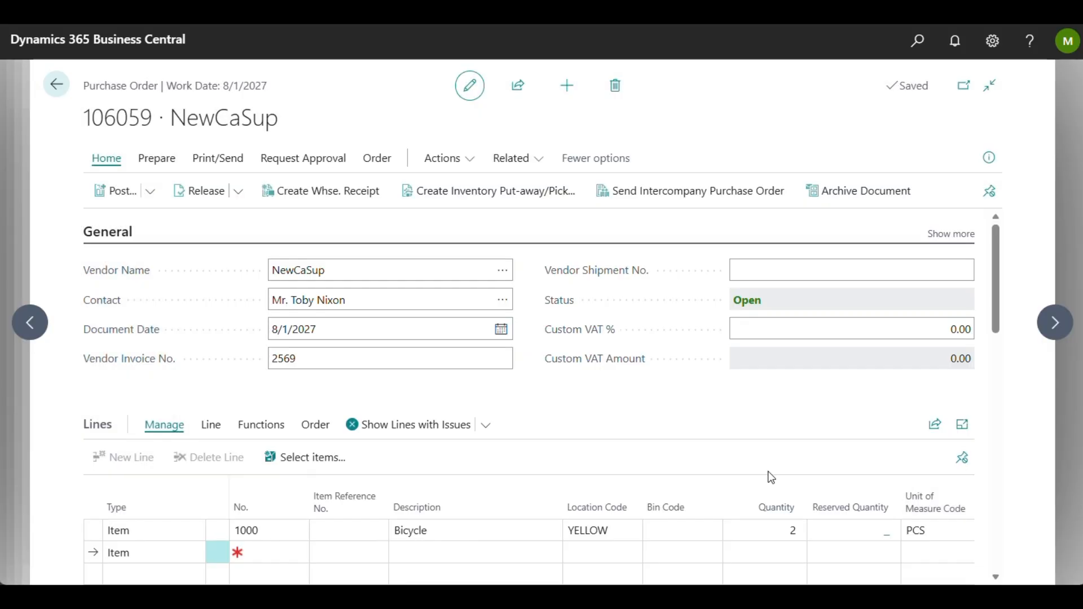
Step: Set the Tax Group Code of the purchase order's Bicycle line to MATERIALS
{"action": "scroll", "coordinate": [767, 472], "scroll_direction": "down", "scroll_amount": 3}
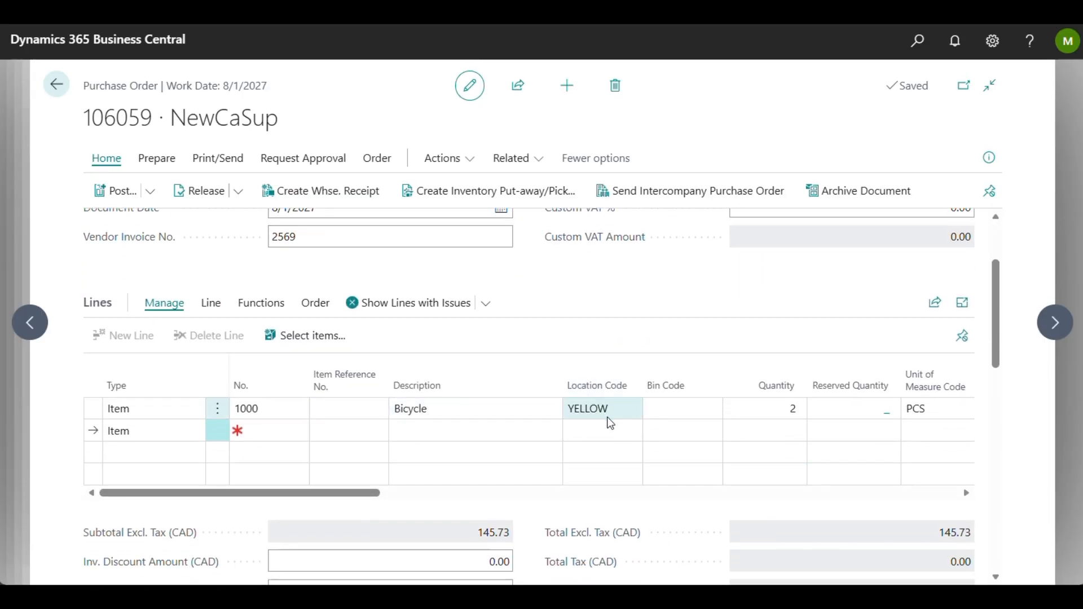
{"action": "scroll", "coordinate": [611, 423], "scroll_direction": "right", "scroll_amount": 10}
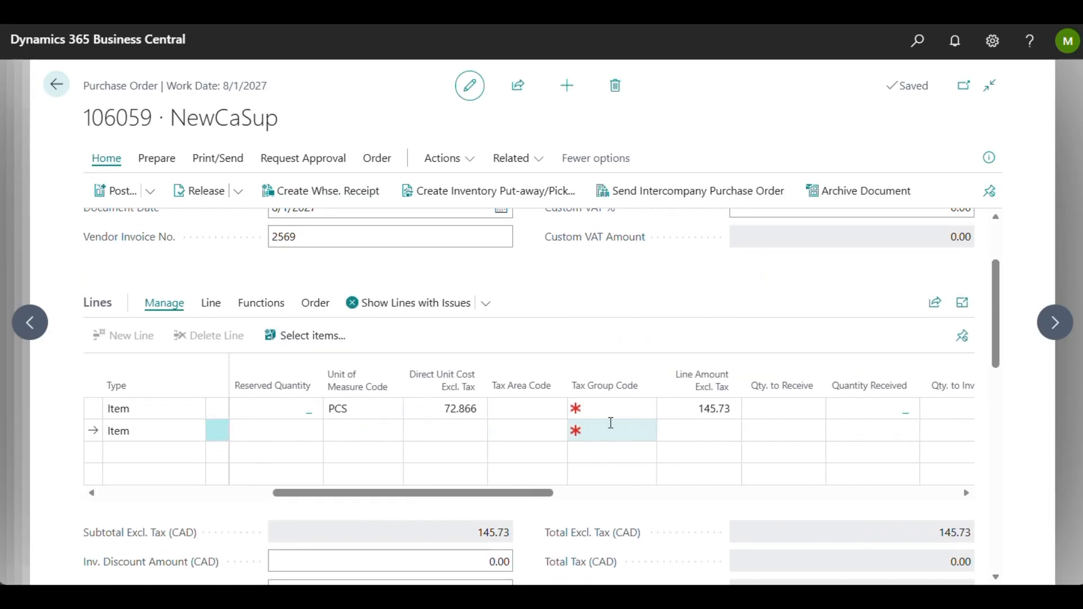
{"action": "scroll", "coordinate": [611, 423], "scroll_direction": "left", "scroll_amount": 5}
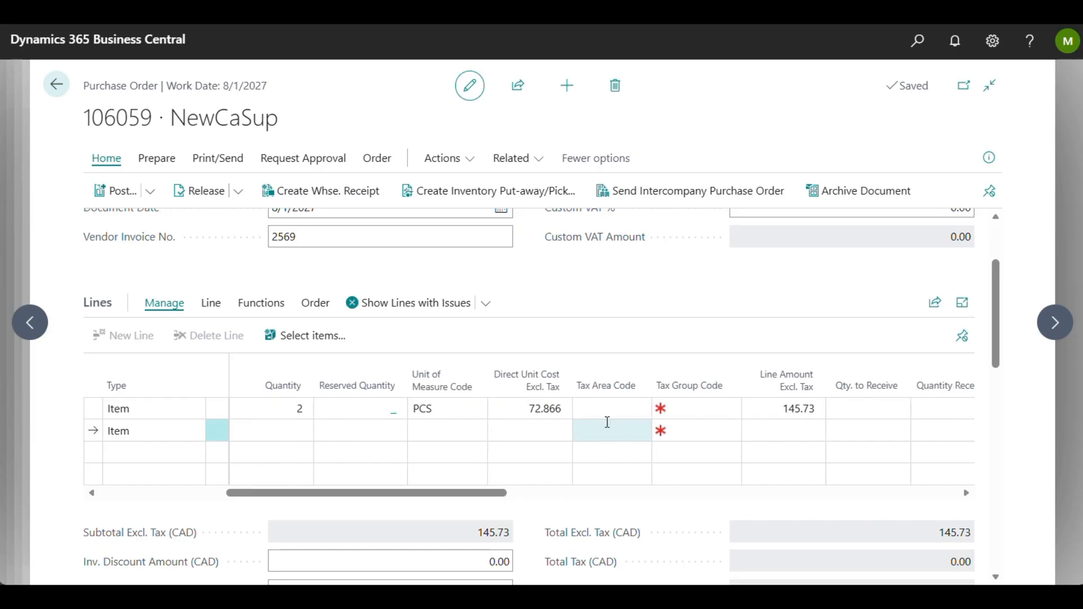
{"action": "left_click", "coordinate": [693, 404]}
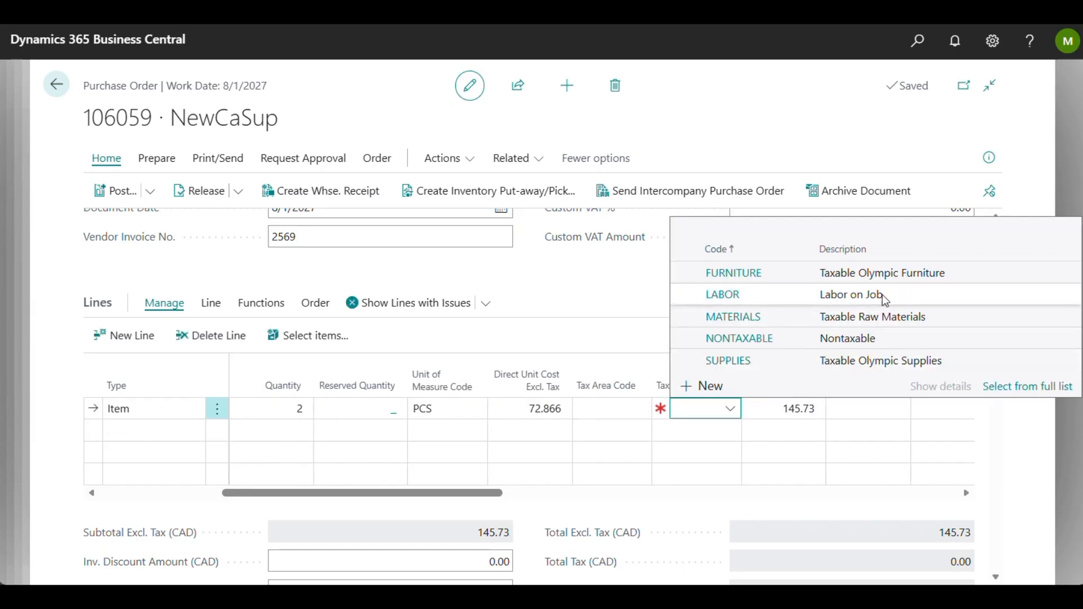
{"action": "left_click", "coordinate": [879, 319]}
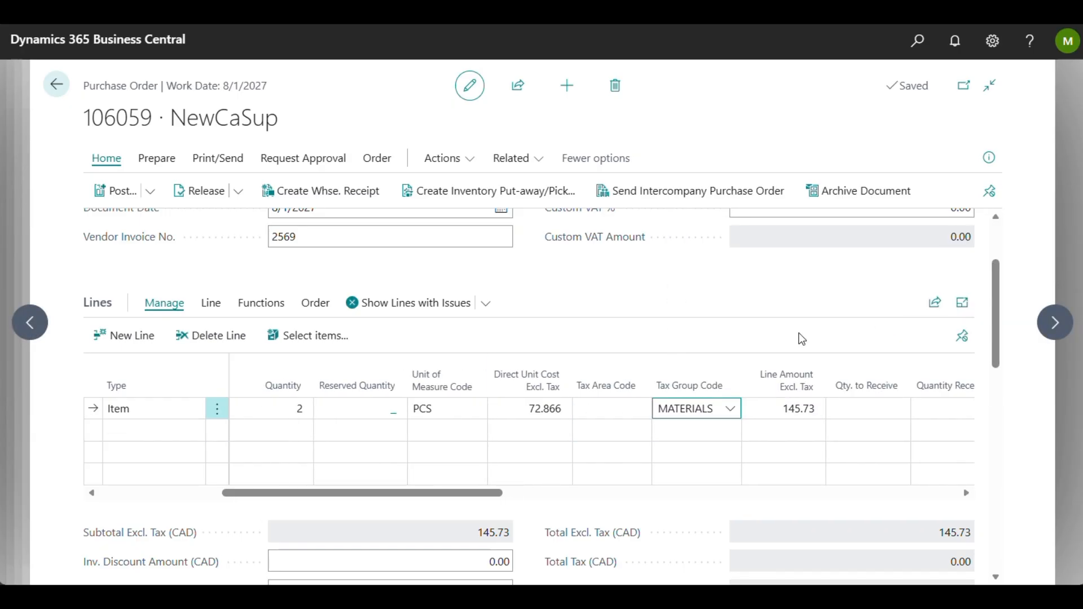
Step: Open the sales order linked to the Bicycle line's drop shipment, examine its details, and close it without releasing it
{"action": "scroll", "coordinate": [489, 454], "scroll_direction": "left", "scroll_amount": 5}
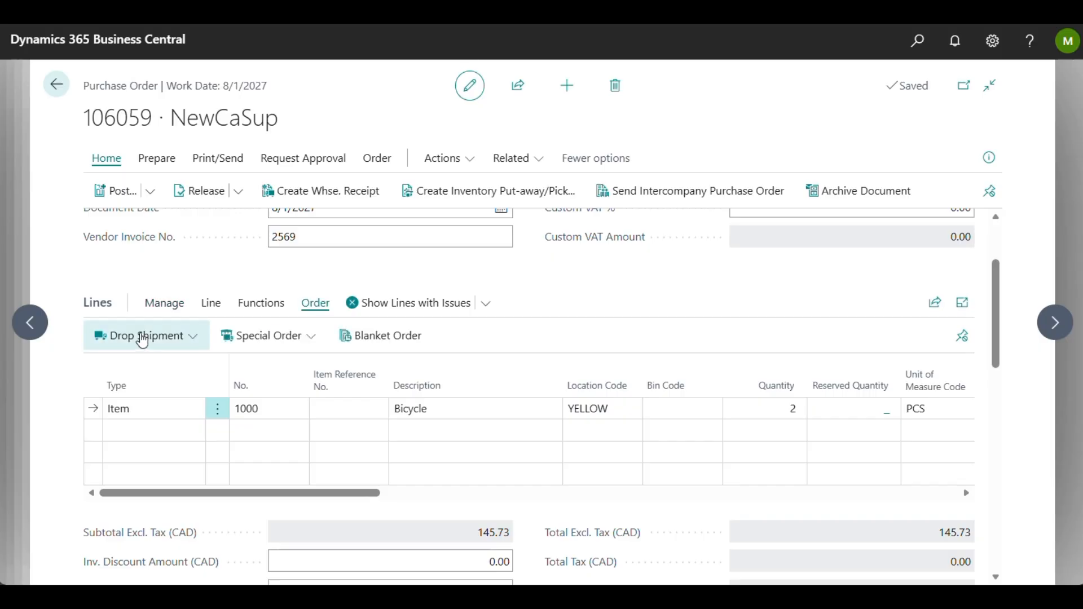
{"action": "left_click", "coordinate": [163, 336]}
{"action": "left_click", "coordinate": [153, 364]}
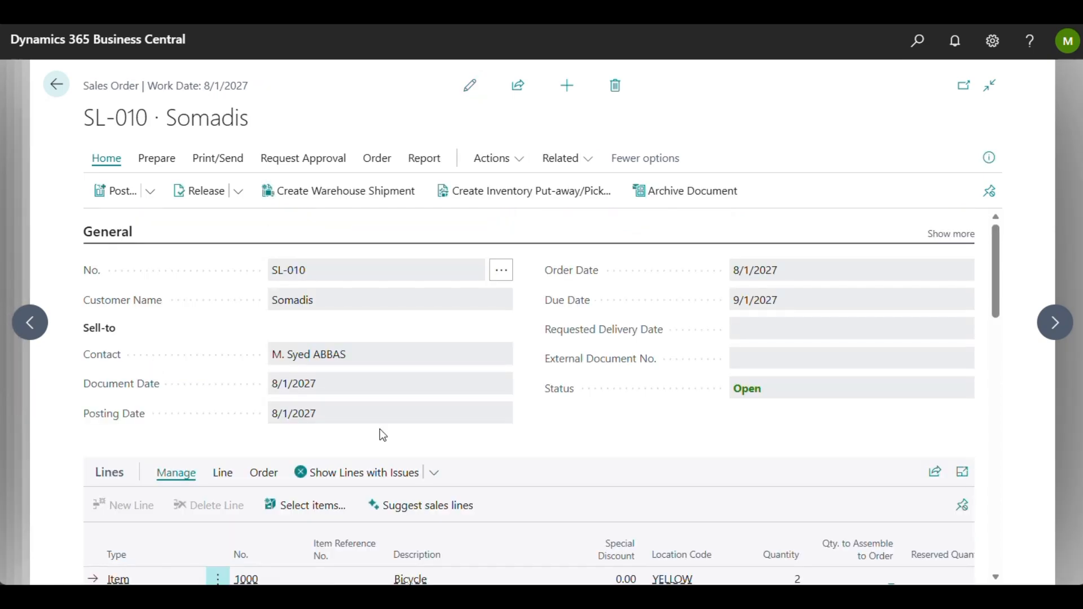
{"action": "scroll", "coordinate": [381, 432], "scroll_direction": "down", "scroll_amount": 10}
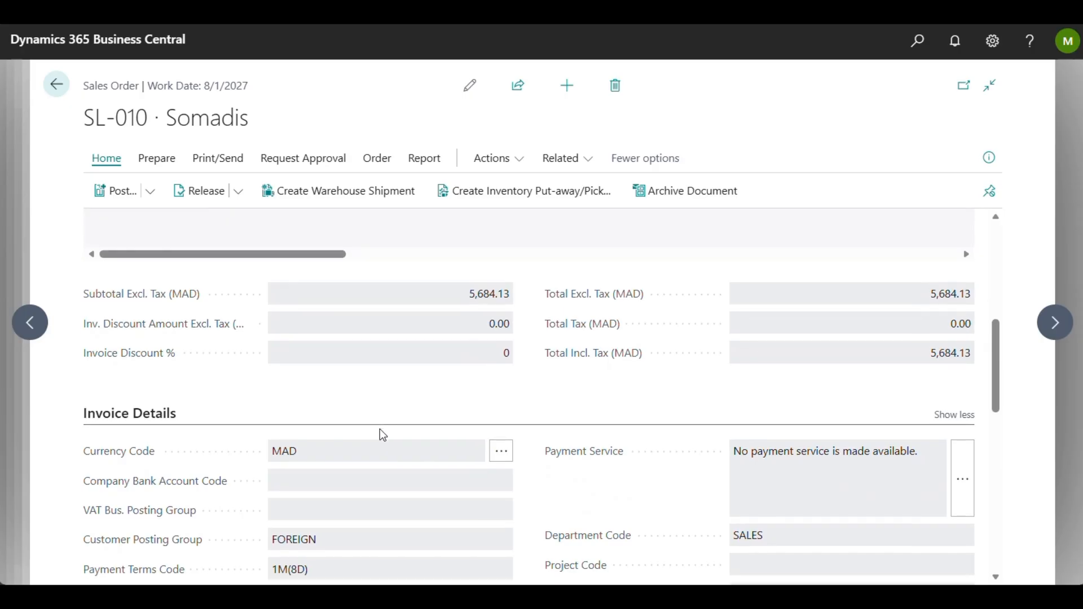
{"action": "scroll", "coordinate": [383, 435], "scroll_direction": "up", "scroll_amount": 10}
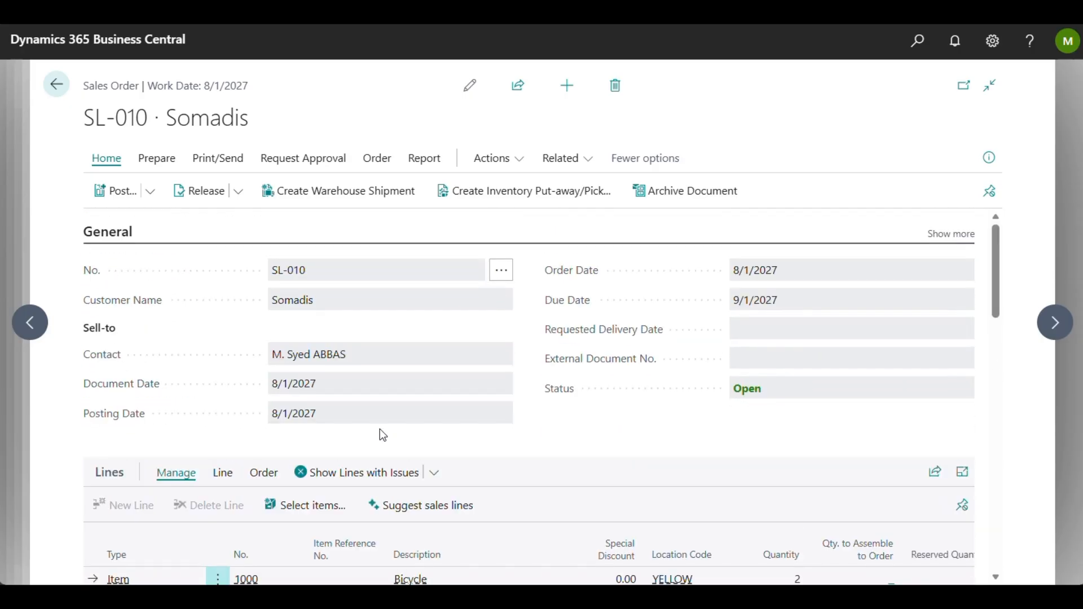
{"action": "scroll", "coordinate": [380, 430], "scroll_direction": "down", "scroll_amount": 5}
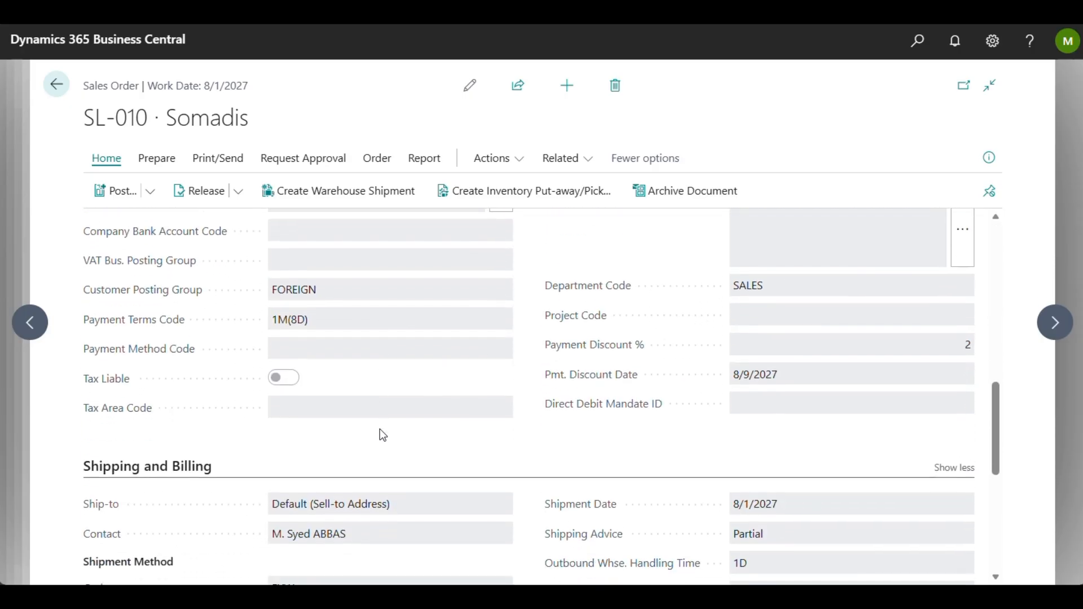
{"action": "scroll", "coordinate": [380, 430], "scroll_direction": "up", "scroll_amount": 4}
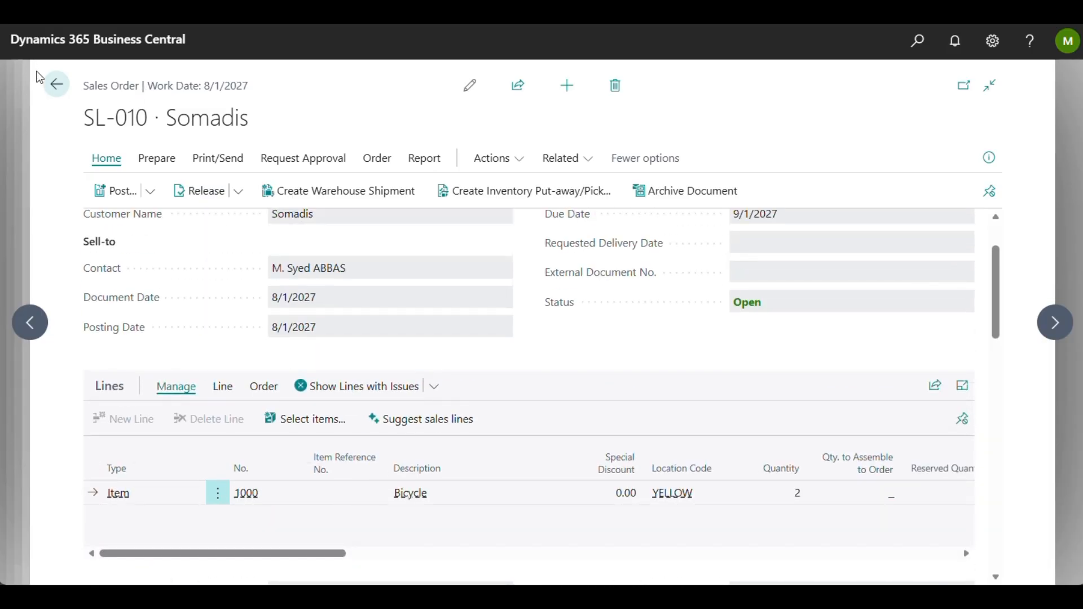
{"action": "left_click", "coordinate": [57, 88]}
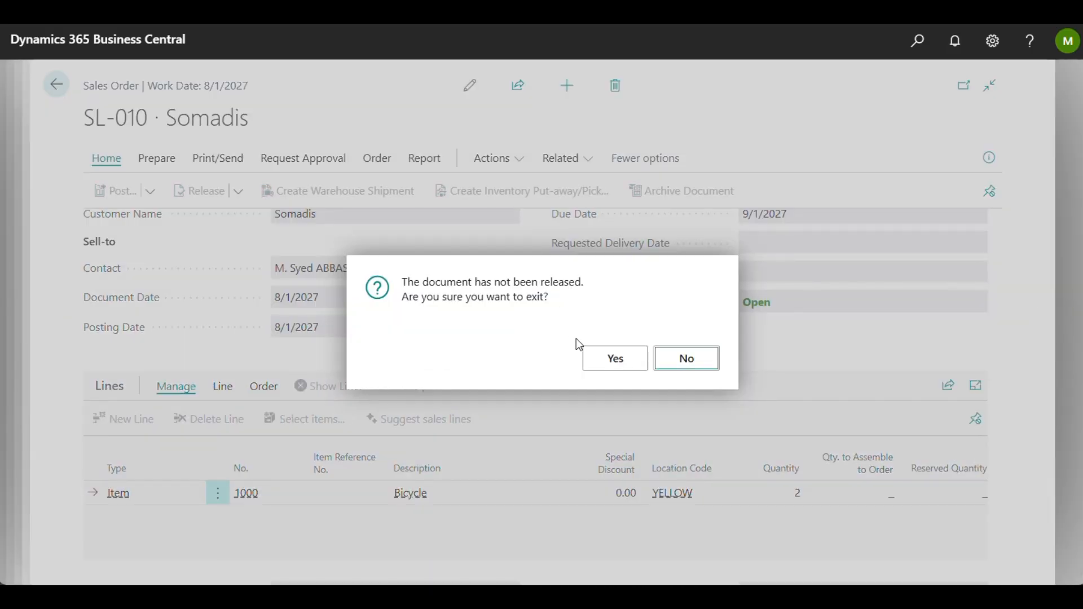
{"action": "left_click", "coordinate": [599, 359]}
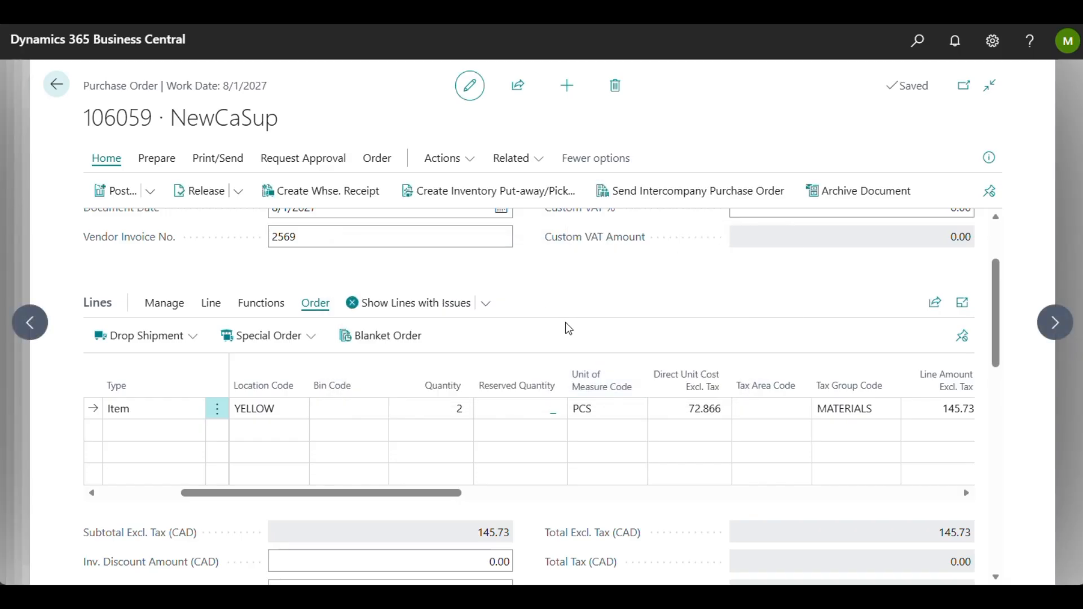
Step: Leave the NewCaSup purchase order without releasing it and open the Somadis sales order from the sales order list
{"action": "scroll", "coordinate": [565, 323], "scroll_direction": "up", "scroll_amount": 3}
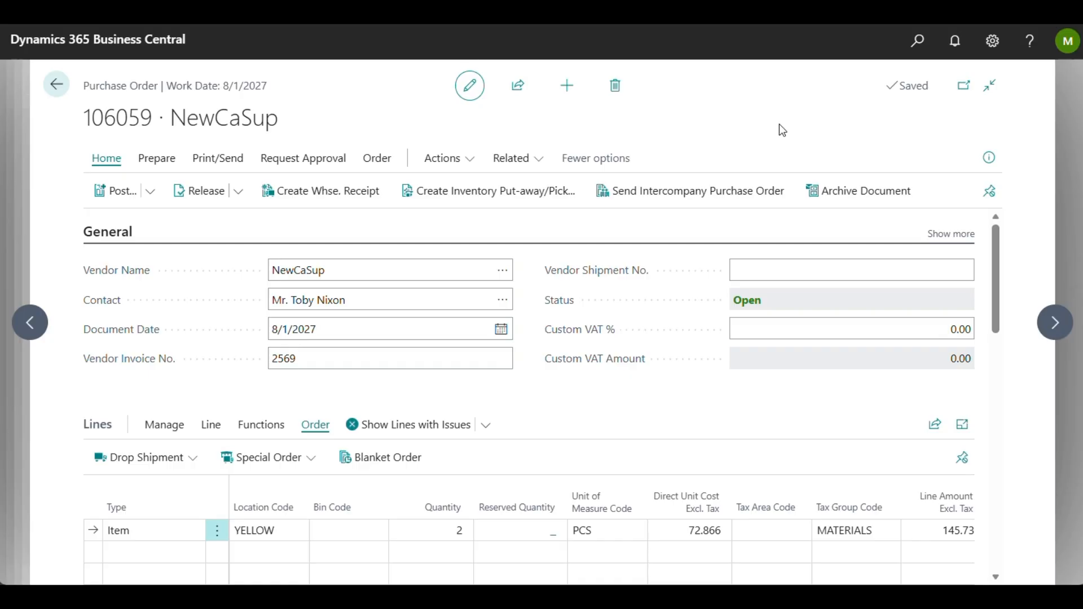
{"action": "left_click", "coordinate": [61, 95]}
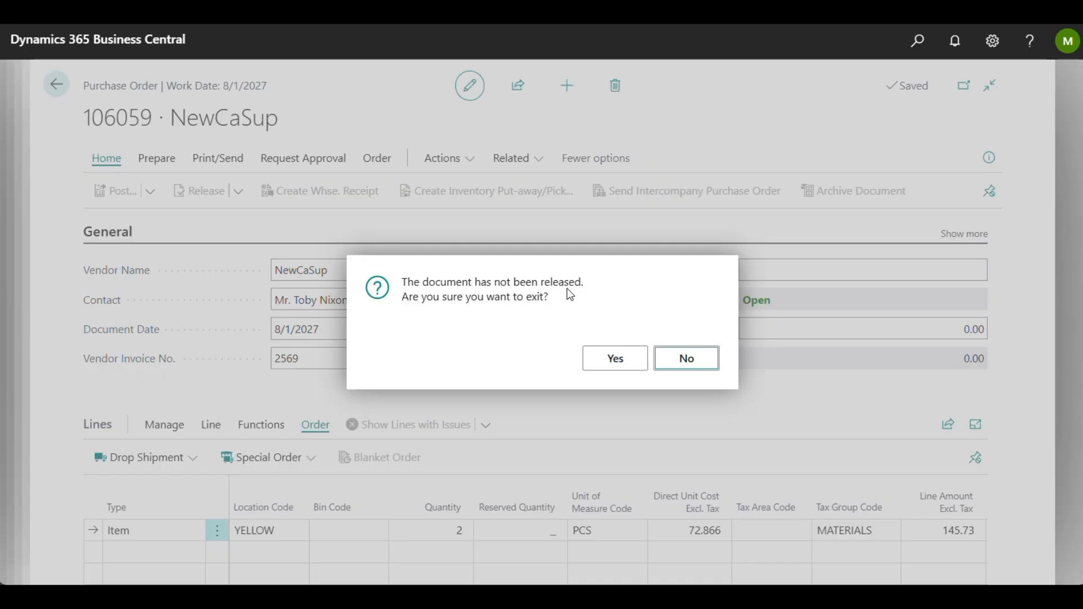
{"action": "left_click", "coordinate": [615, 357]}
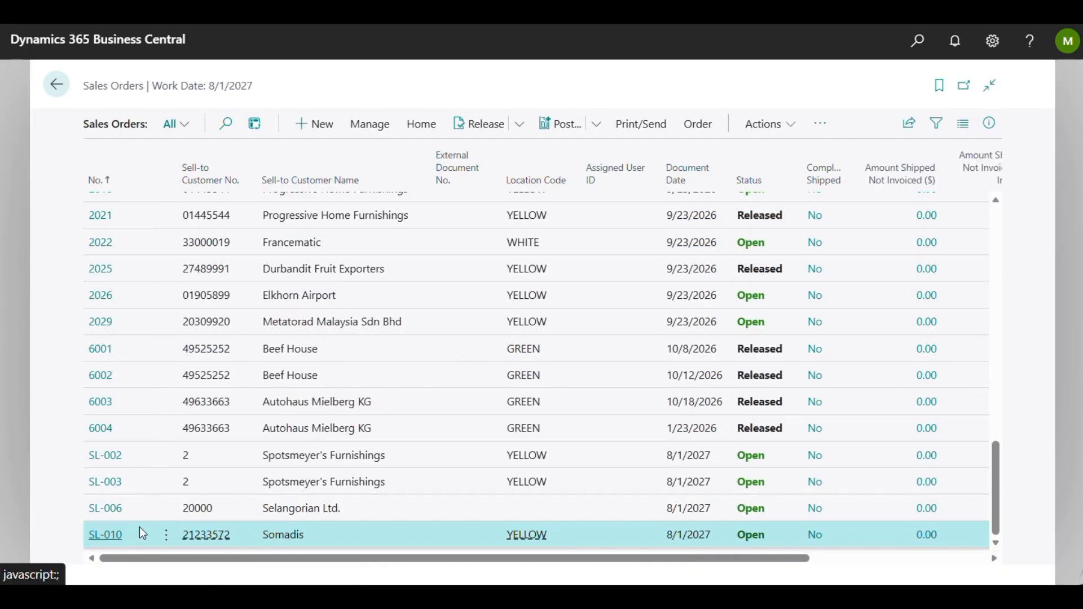
{"action": "left_click", "coordinate": [106, 535]}
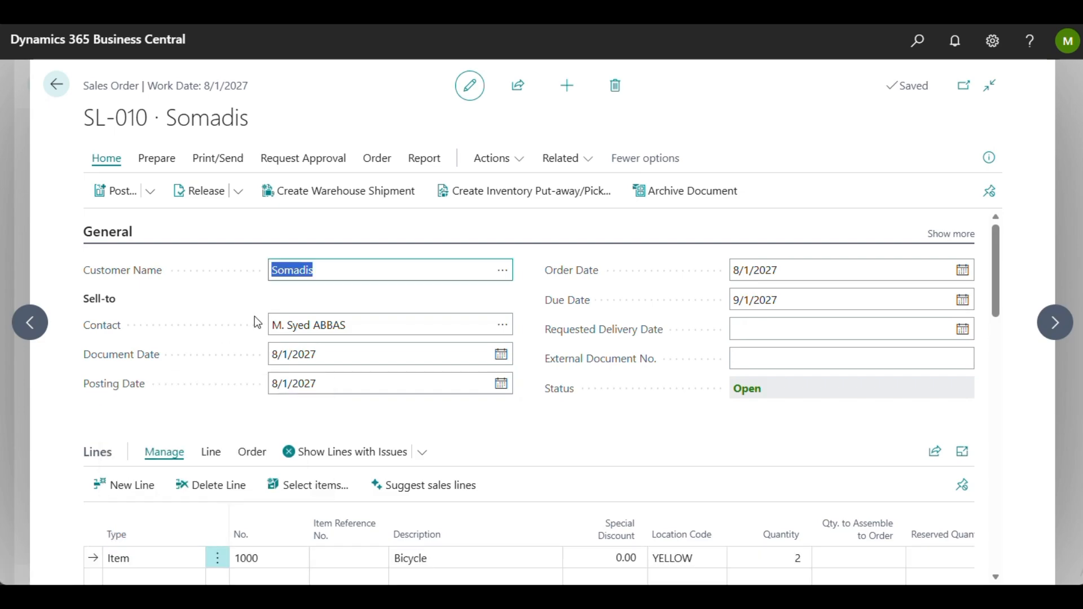
Step: Post the Somadis sales order with the Ship and Invoice option and decline opening the posted invoice
{"action": "left_click", "coordinate": [254, 315]}
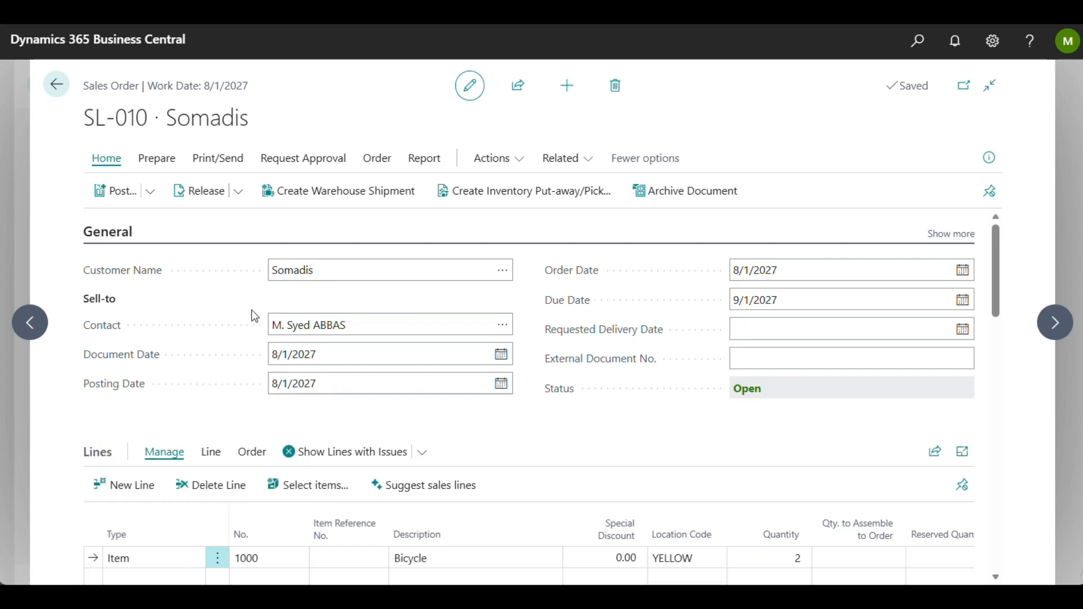
{"action": "left_click", "coordinate": [118, 195]}
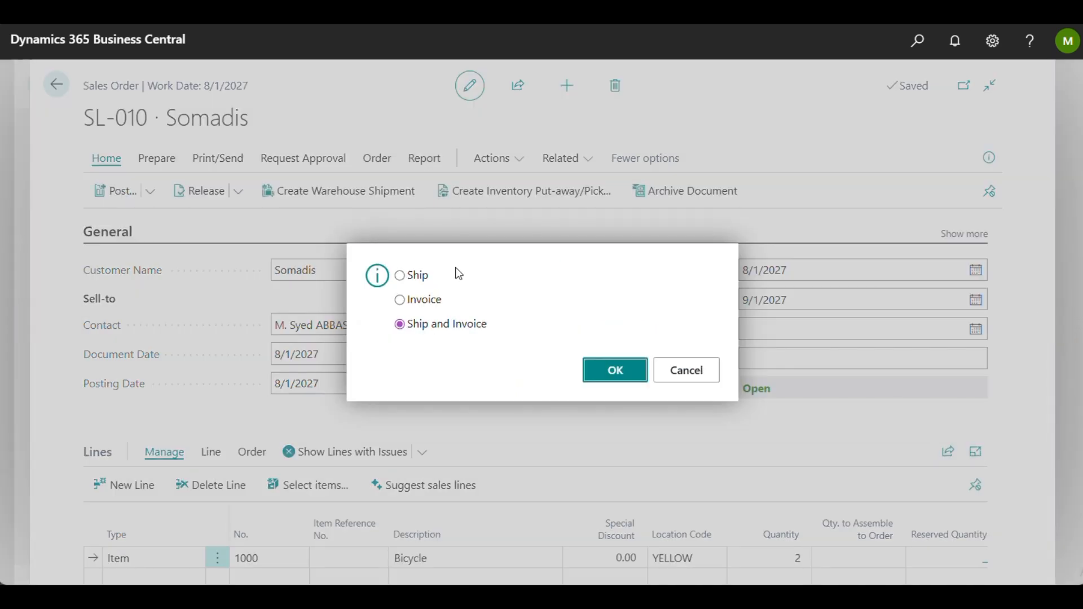
{"action": "left_click", "coordinate": [633, 375]}
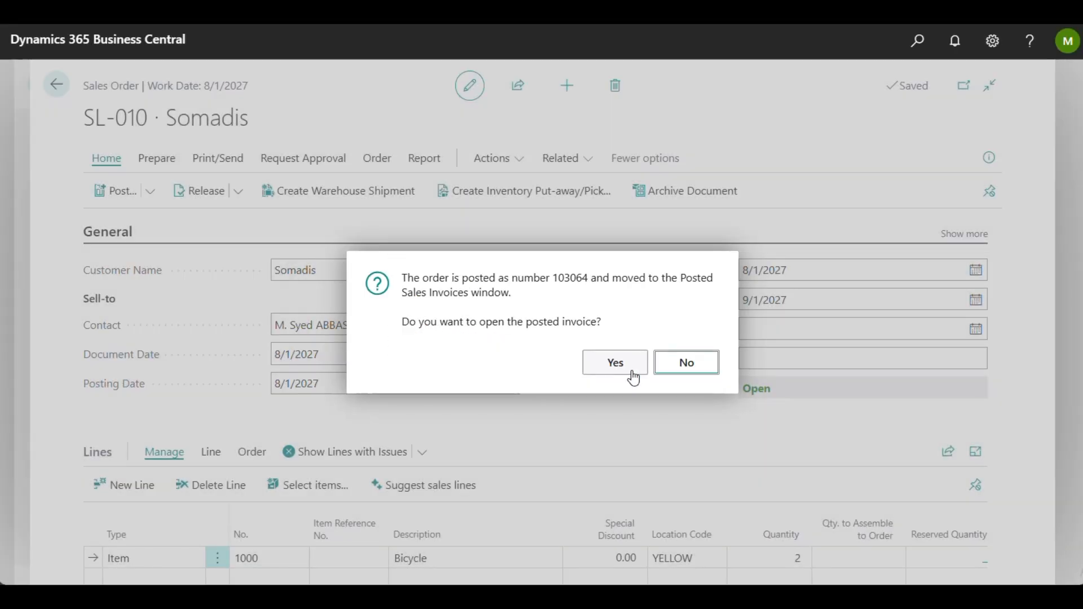
{"action": "left_click", "coordinate": [677, 377]}
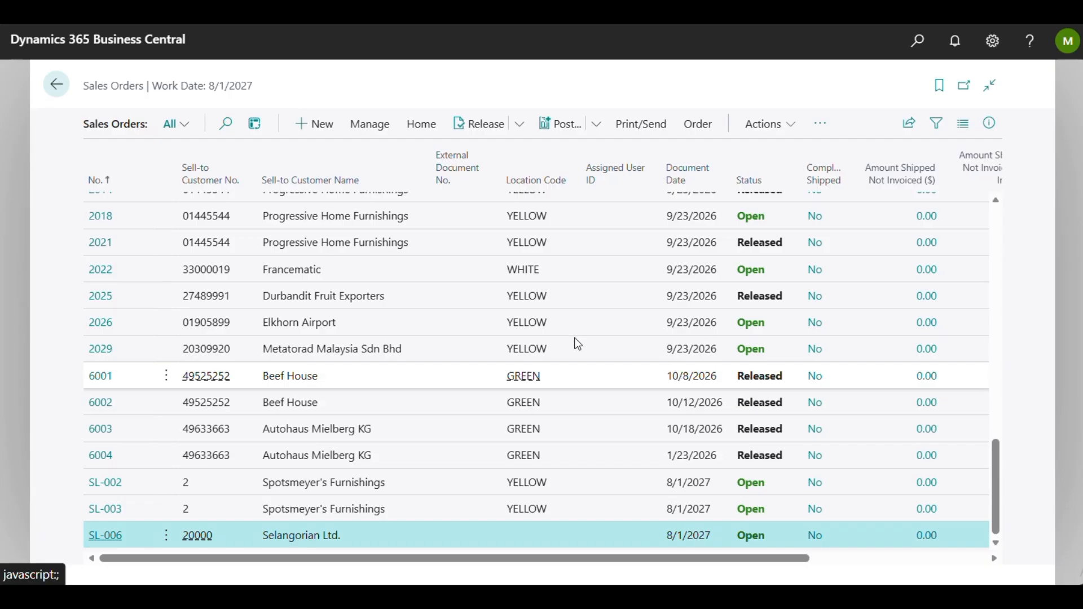
Step: Go from the sales orders to the purchase order list and open the NewCaSup order dated 8/1/2027
{"action": "left_click", "coordinate": [47, 86]}
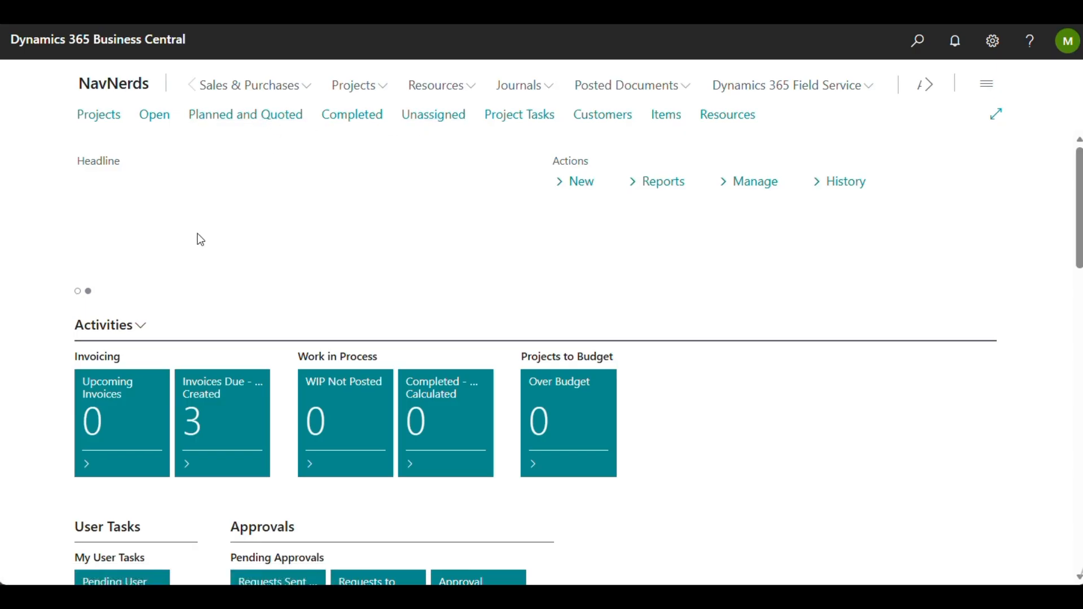
{"action": "left_click", "coordinate": [294, 86]}
{"action": "left_click", "coordinate": [336, 115]}
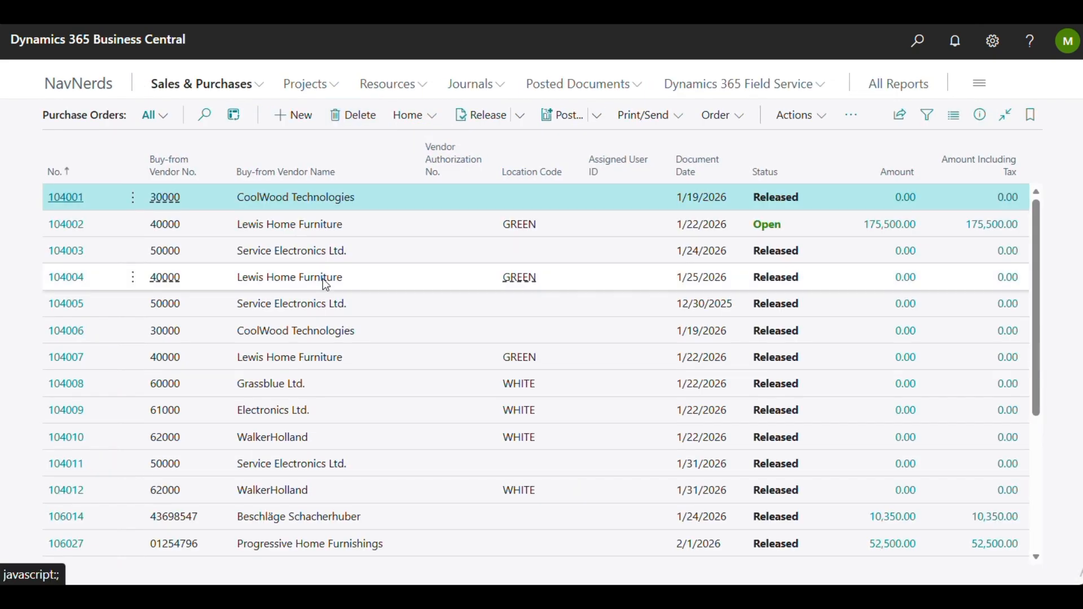
{"action": "scroll", "coordinate": [324, 282], "scroll_direction": "down", "scroll_amount": 3}
{"action": "scroll", "coordinate": [326, 284], "scroll_direction": "down", "scroll_amount": 1}
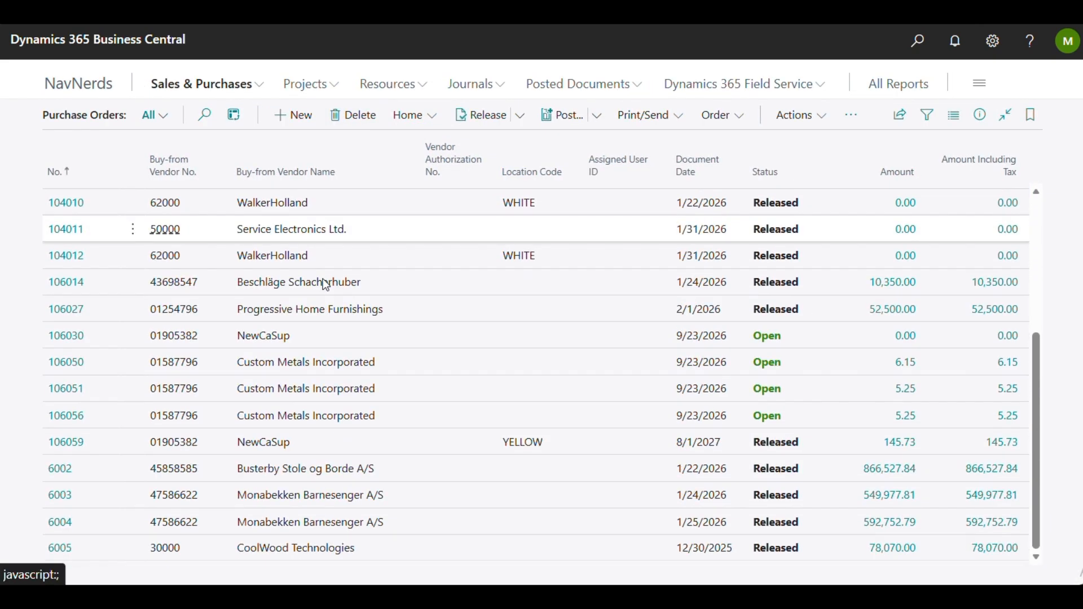
{"action": "left_click", "coordinate": [59, 447]}
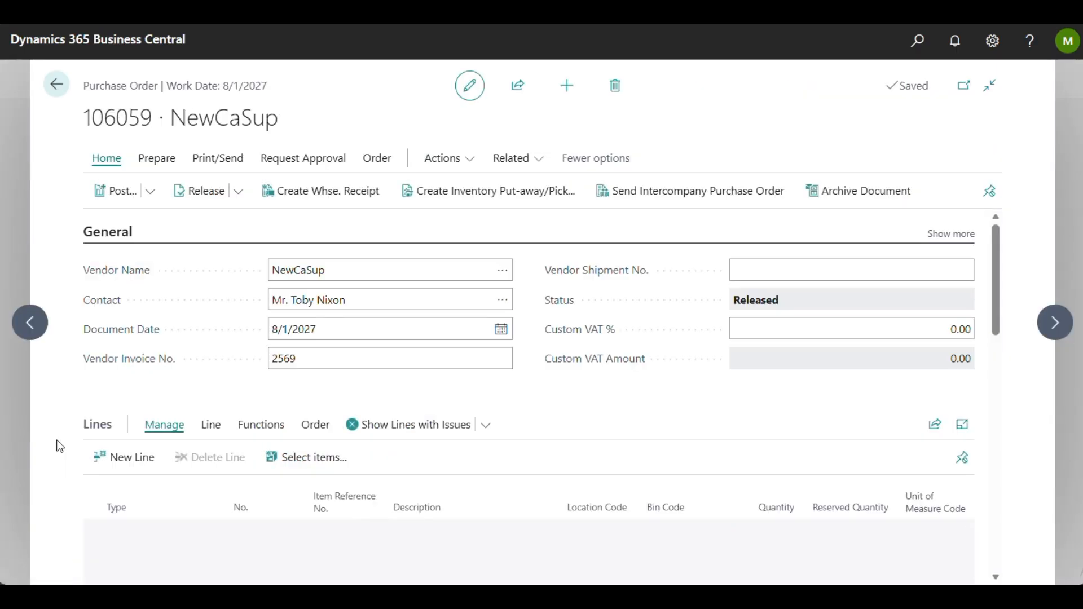
Step: Check the Bicycle line's receive and invoice quantities, then post the purchase order with the Invoice option, declining to open the posted invoice
{"action": "scroll", "coordinate": [308, 400], "scroll_direction": "down", "scroll_amount": 3}
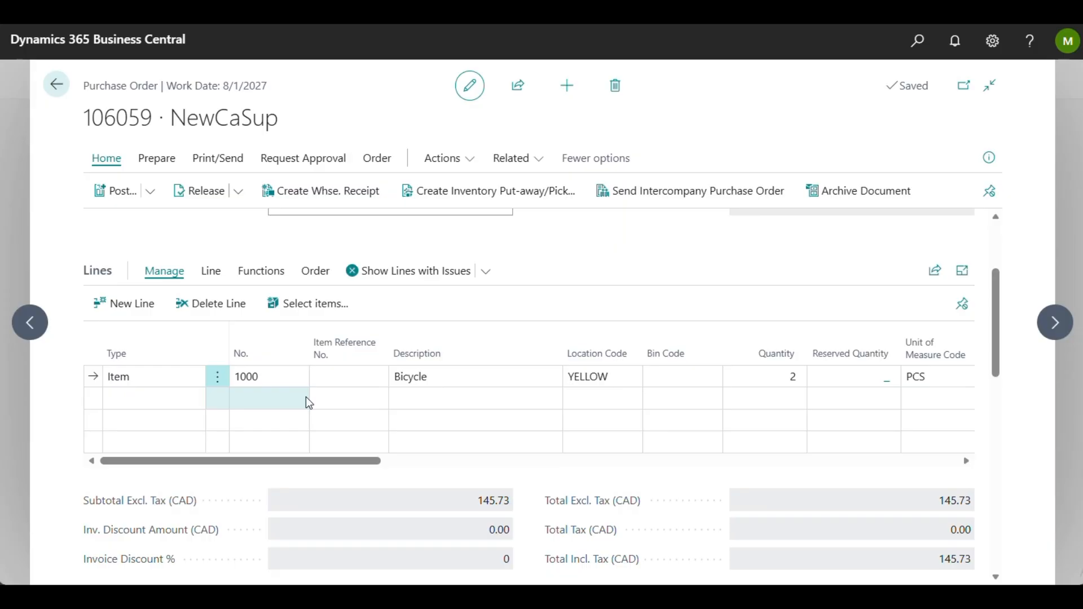
{"action": "scroll", "coordinate": [307, 398], "scroll_direction": "right", "scroll_amount": 6}
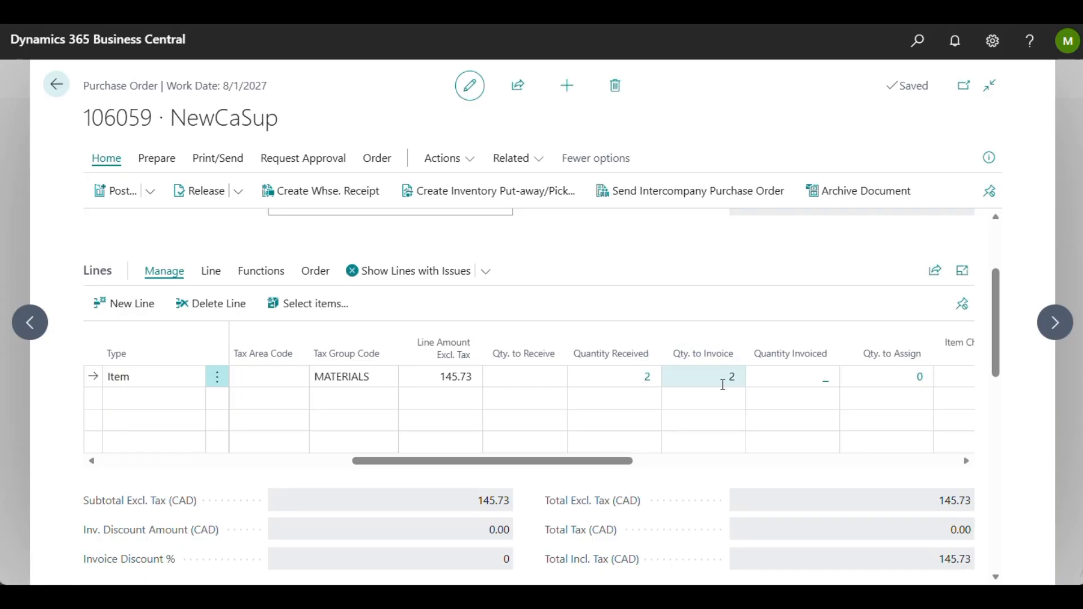
{"action": "scroll", "coordinate": [722, 385], "scroll_direction": "left", "scroll_amount": 8}
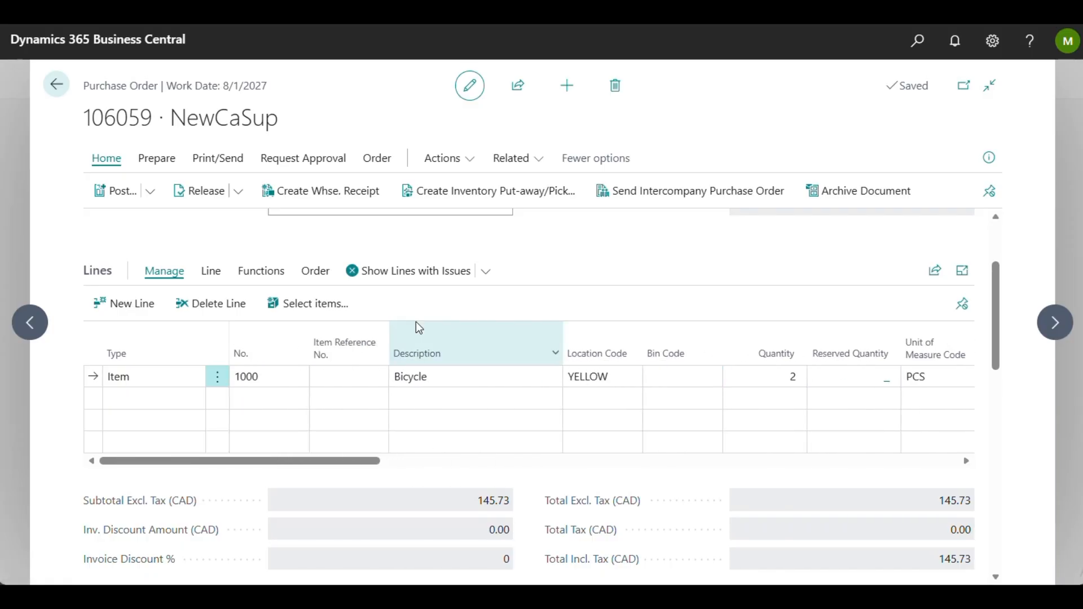
{"action": "scroll", "coordinate": [417, 327], "scroll_direction": "up", "scroll_amount": 3}
{"action": "left_click", "coordinate": [110, 191]}
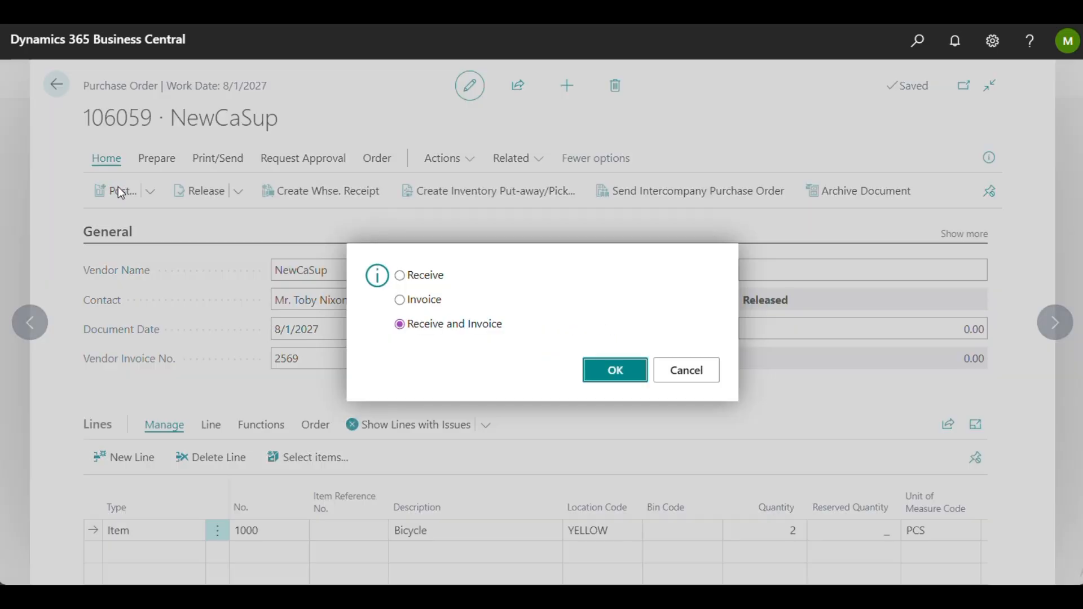
{"action": "left_click", "coordinate": [400, 299]}
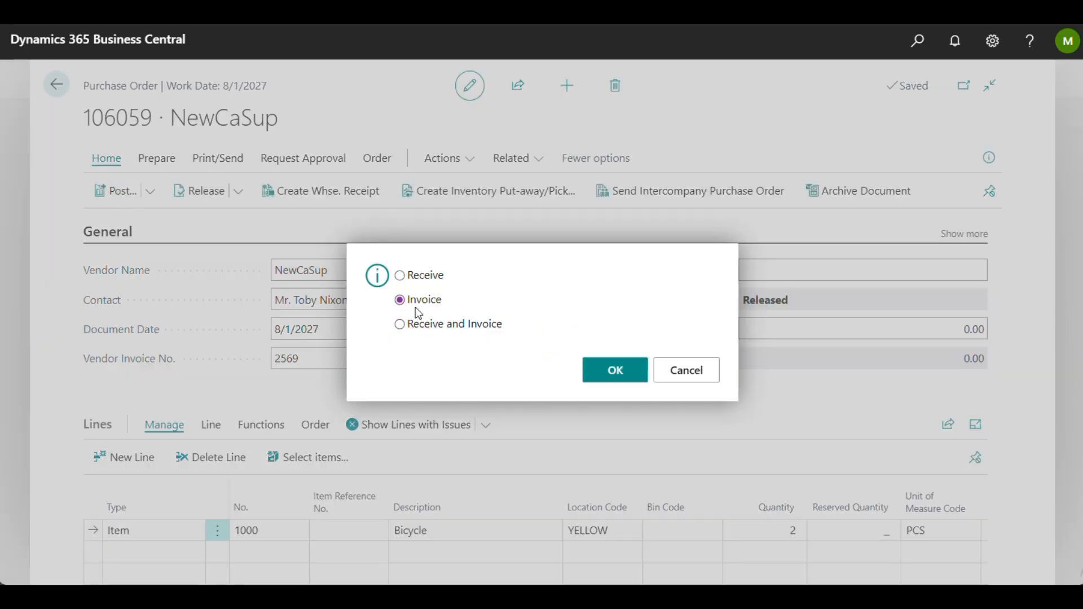
{"action": "left_click", "coordinate": [617, 372]}
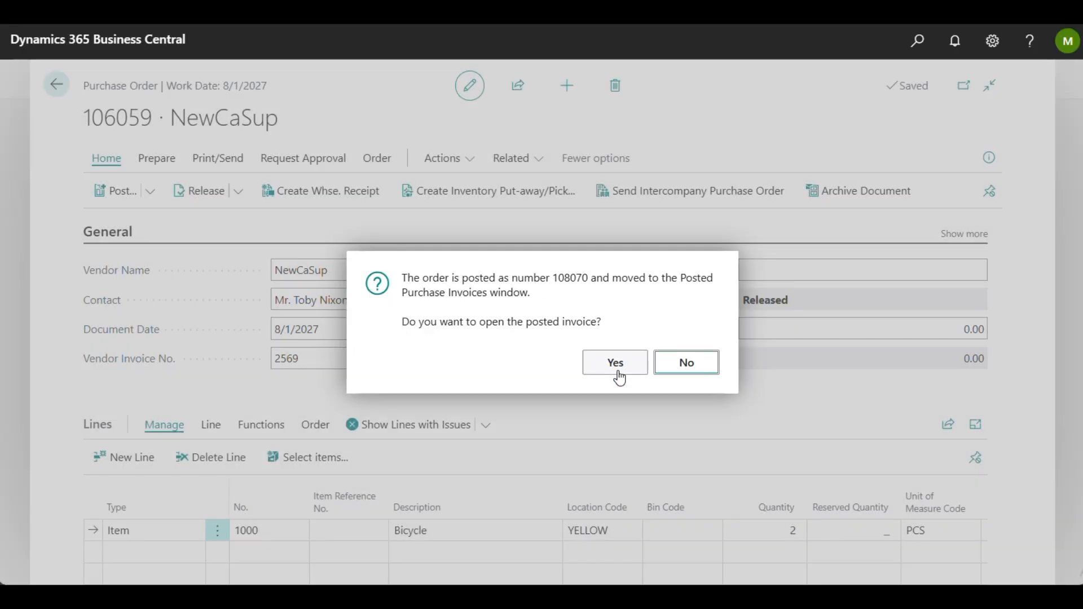
{"action": "left_click", "coordinate": [687, 366]}
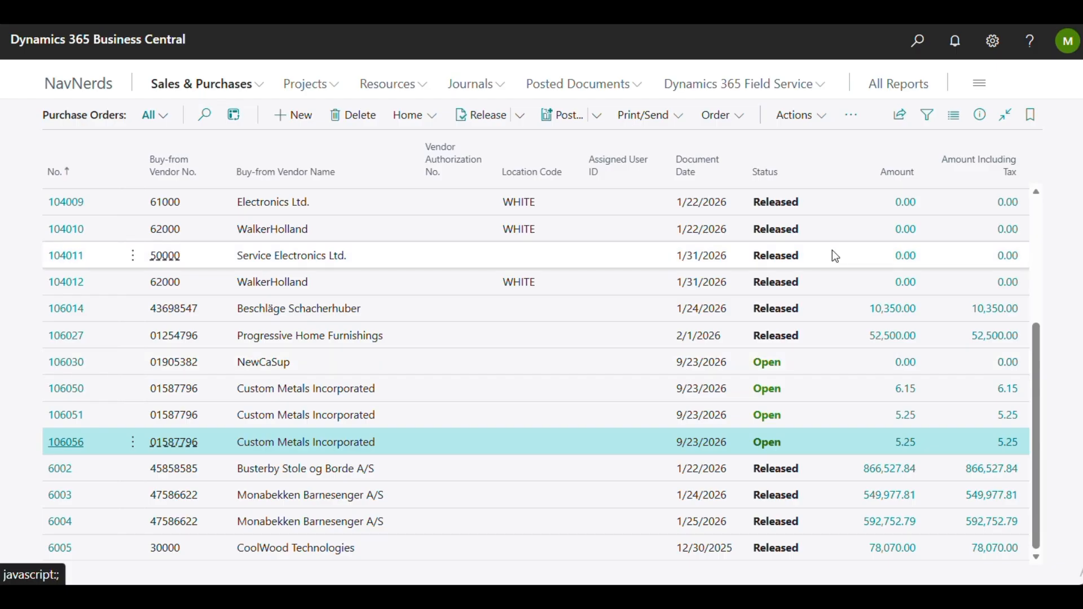
Step: Search for "item led" and open the Item Ledger Entries page
{"action": "left_click", "coordinate": [917, 45]}
{"action": "type", "text": "item led"}
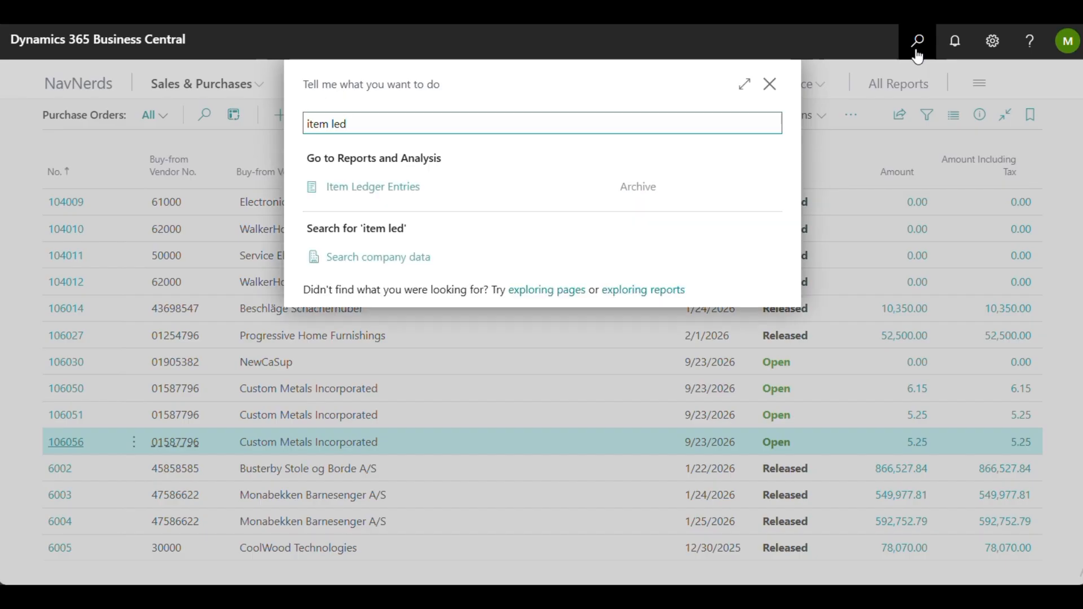
{"action": "left_click", "coordinate": [380, 184]}
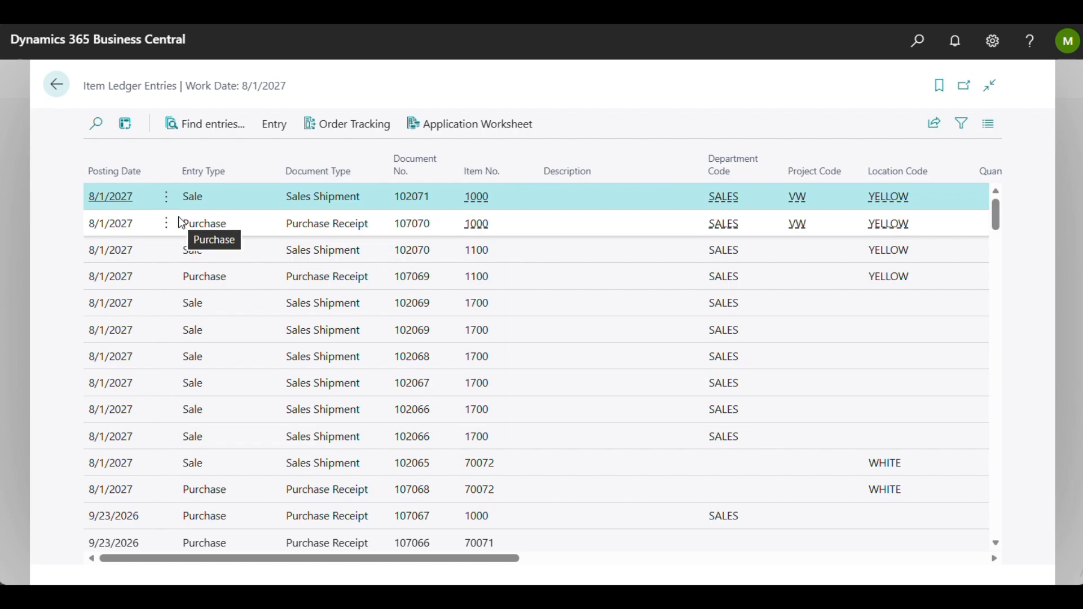
Step: Select the 8/1/2027 sales shipment and purchase receipt entries for item 1000, compare their columns, and return to the home page
{"action": "left_click", "coordinate": [410, 224], "text": "shift"}
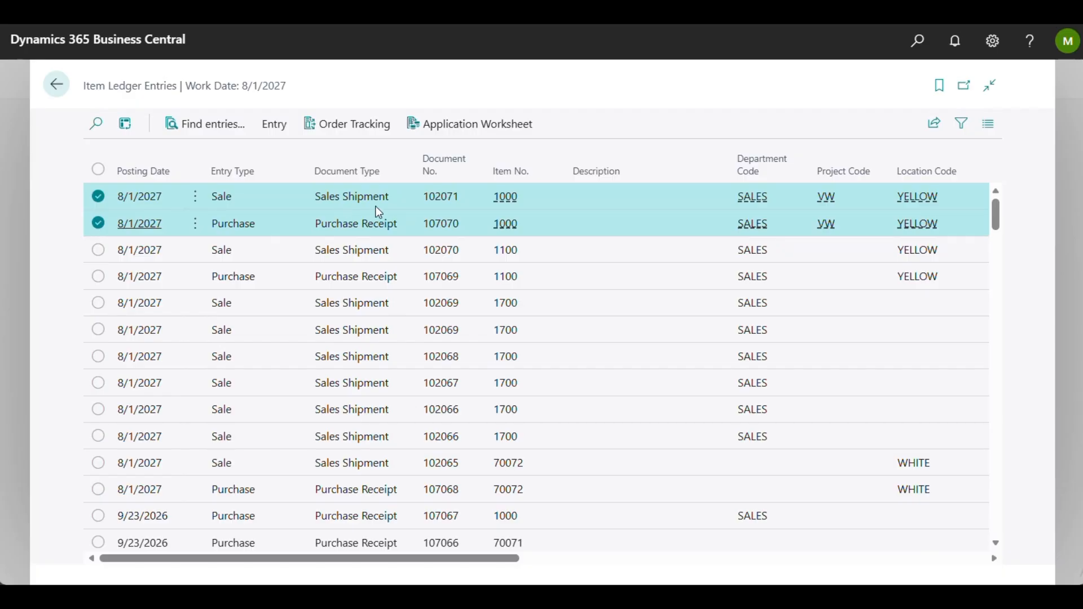
{"action": "scroll", "coordinate": [451, 223], "scroll_direction": "right", "scroll_amount": 3}
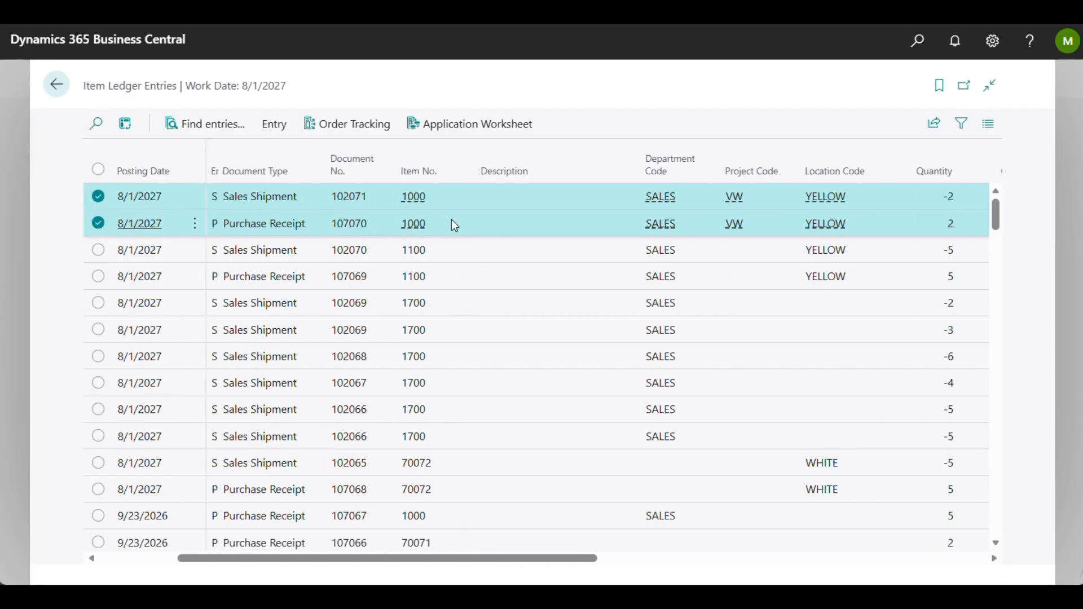
{"action": "scroll", "coordinate": [455, 226], "scroll_direction": "right", "scroll_amount": 3}
{"action": "scroll", "coordinate": [523, 216], "scroll_direction": "left", "scroll_amount": 6}
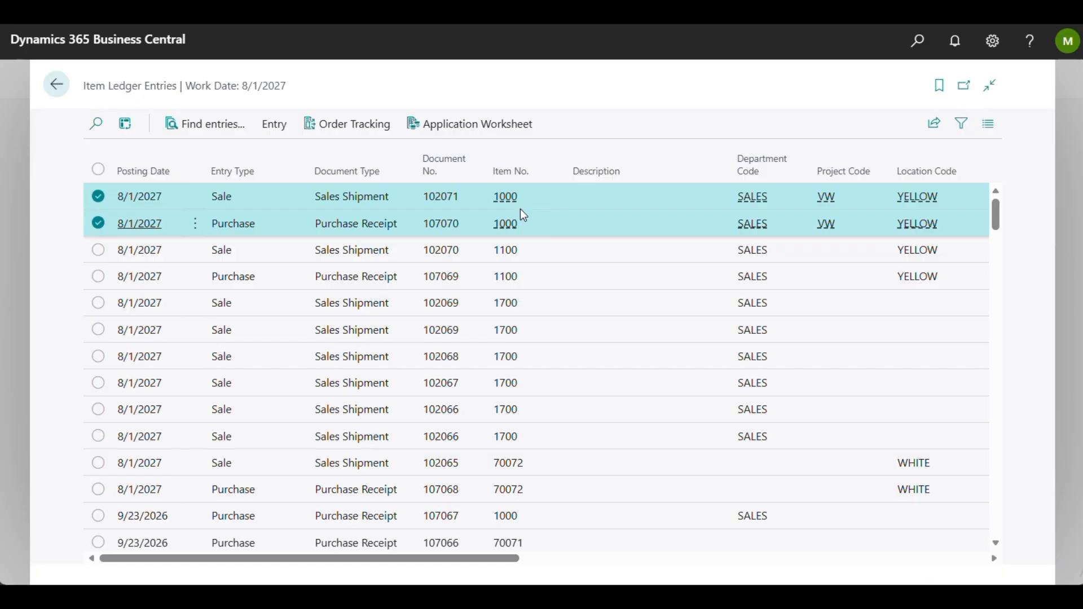
{"action": "left_click", "coordinate": [64, 86]}
{"action": "left_click", "coordinate": [63, 87]}
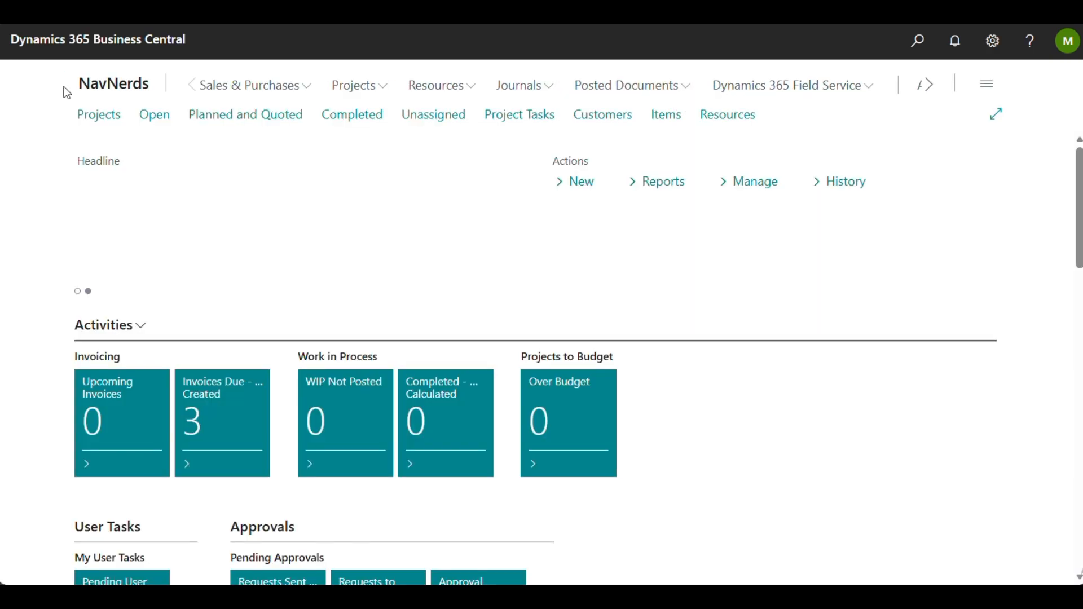